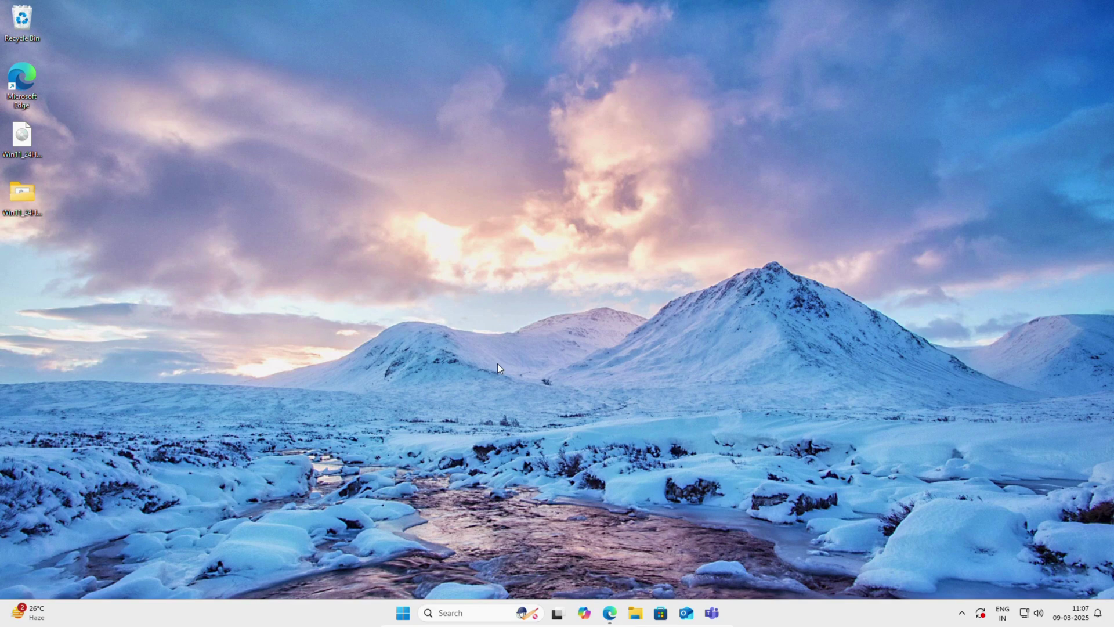
# - Search the computer for "word" and "excel" to check whether Office apps are installed, and clear the search text
pyautogui.click(460, 610)
pyautogui.write('word')
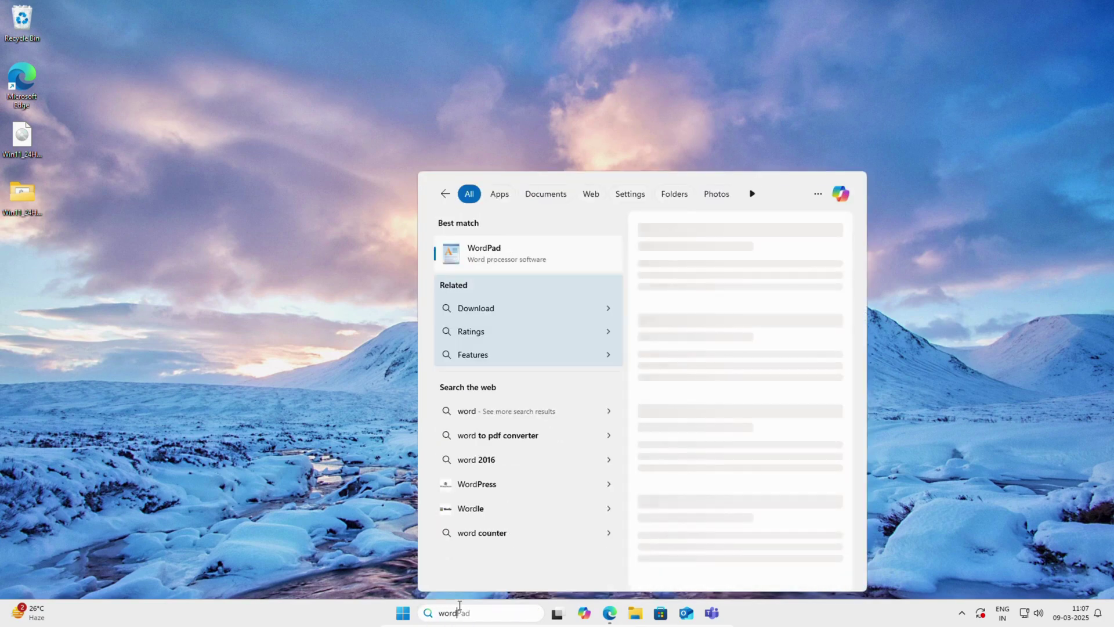
pyautogui.press('BackSpace')
pyautogui.press('BackSpace')
pyautogui.press('BackSpace')
pyautogui.press('BackSpace')
pyautogui.write('excel')
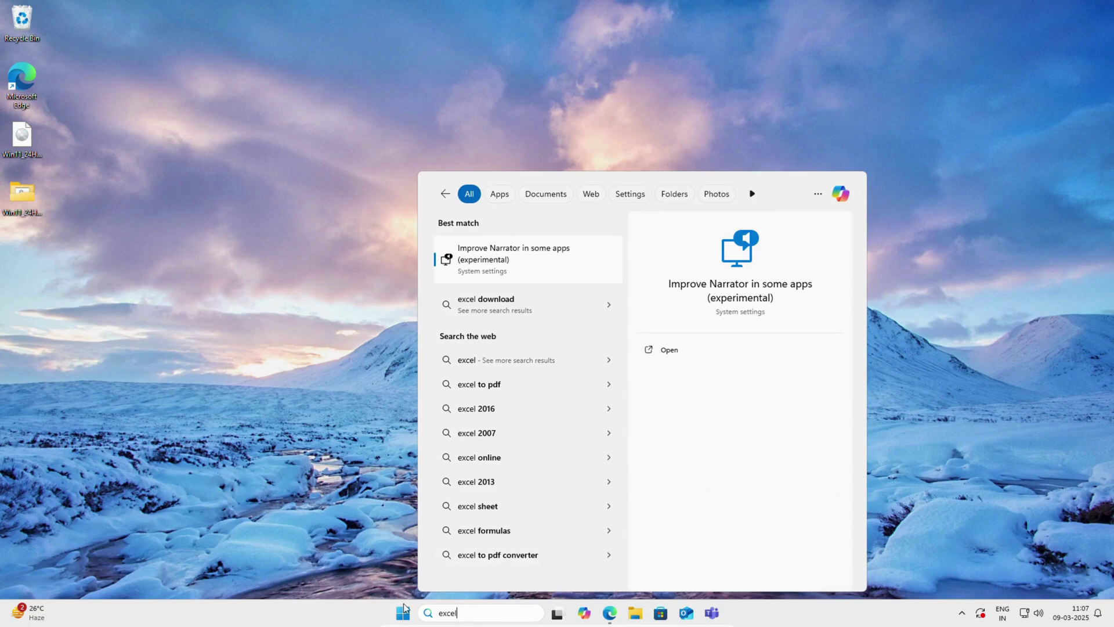
pyautogui.press('BackSpace')
pyautogui.press('BackSpace')
pyautogui.press('BackSpace')
pyautogui.press('BackSpace')
pyautogui.press('BackSpace')
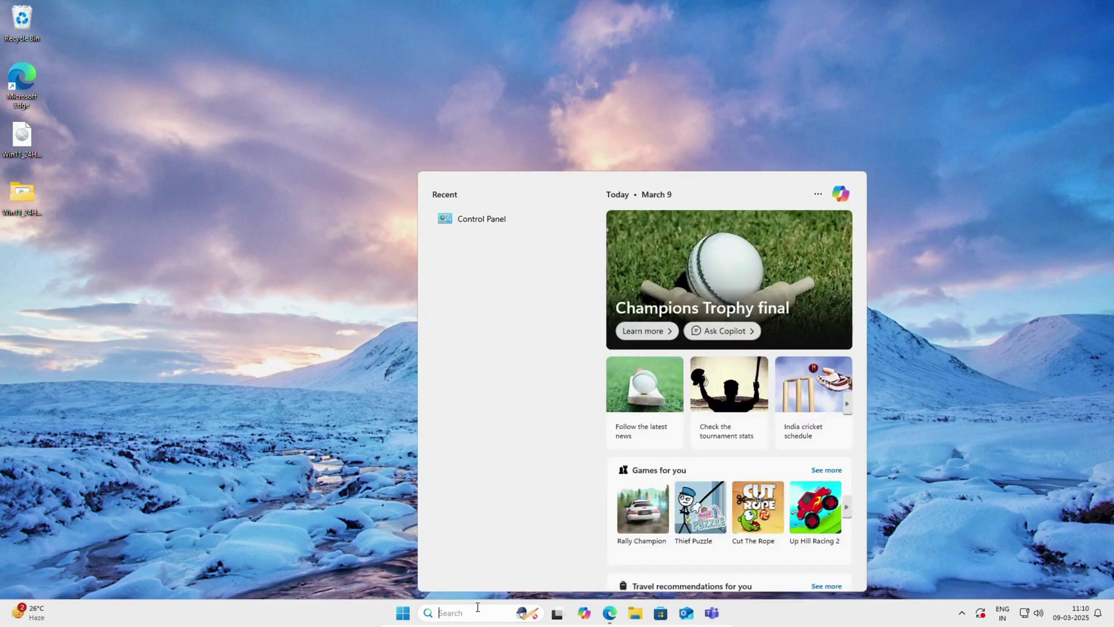
# - Examine the installed programs in Control Panel's Programs and Features list, and close the window
pyautogui.write('contr')
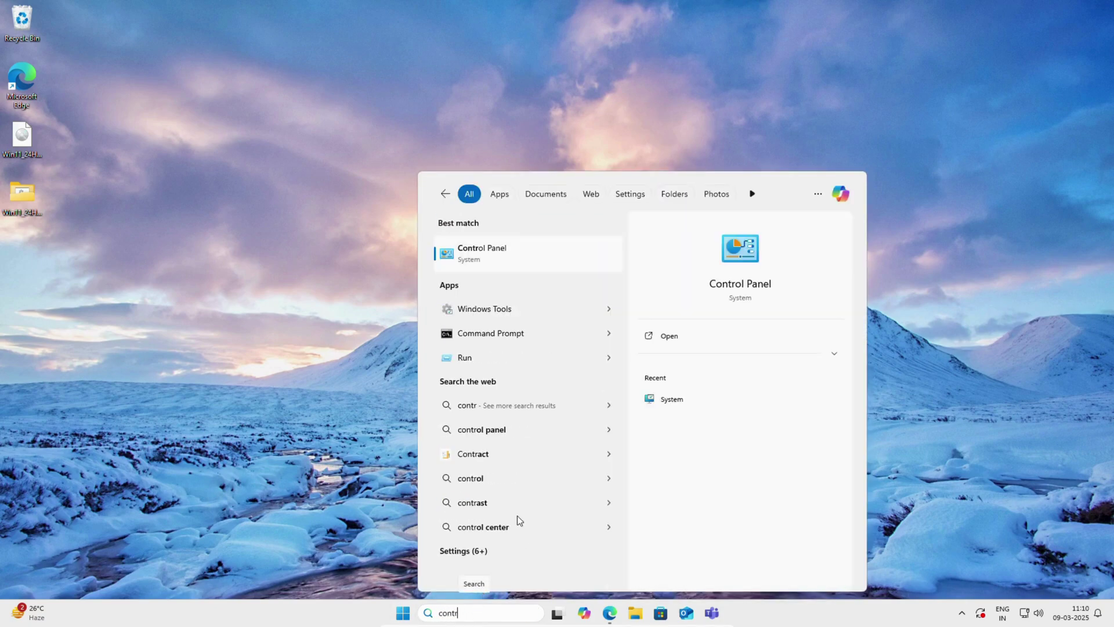
pyautogui.click(488, 252)
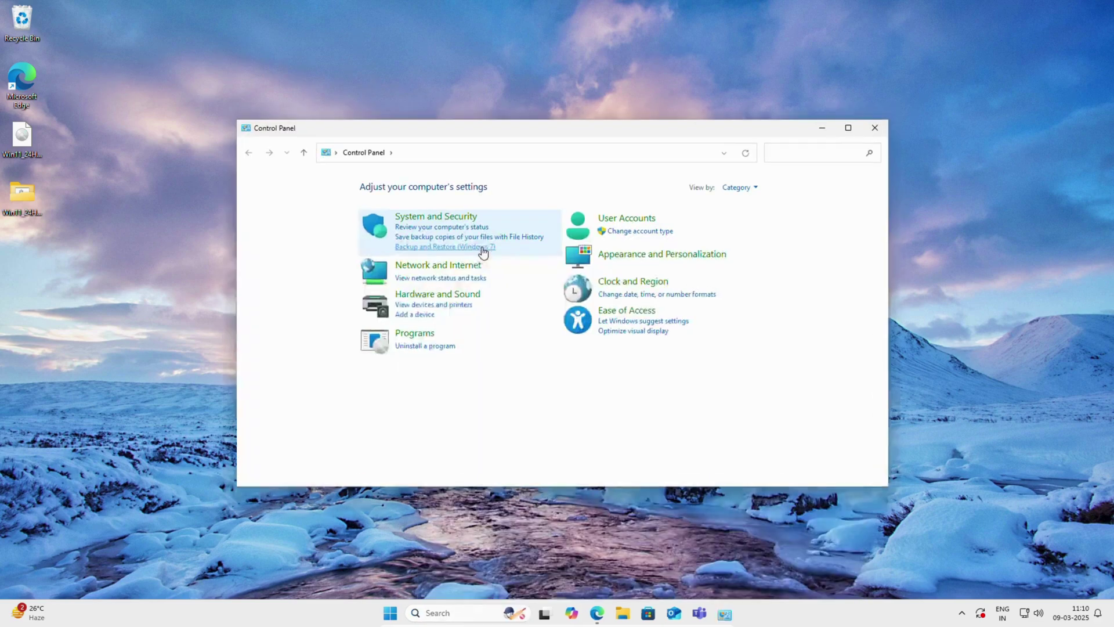
pyautogui.click(407, 334)
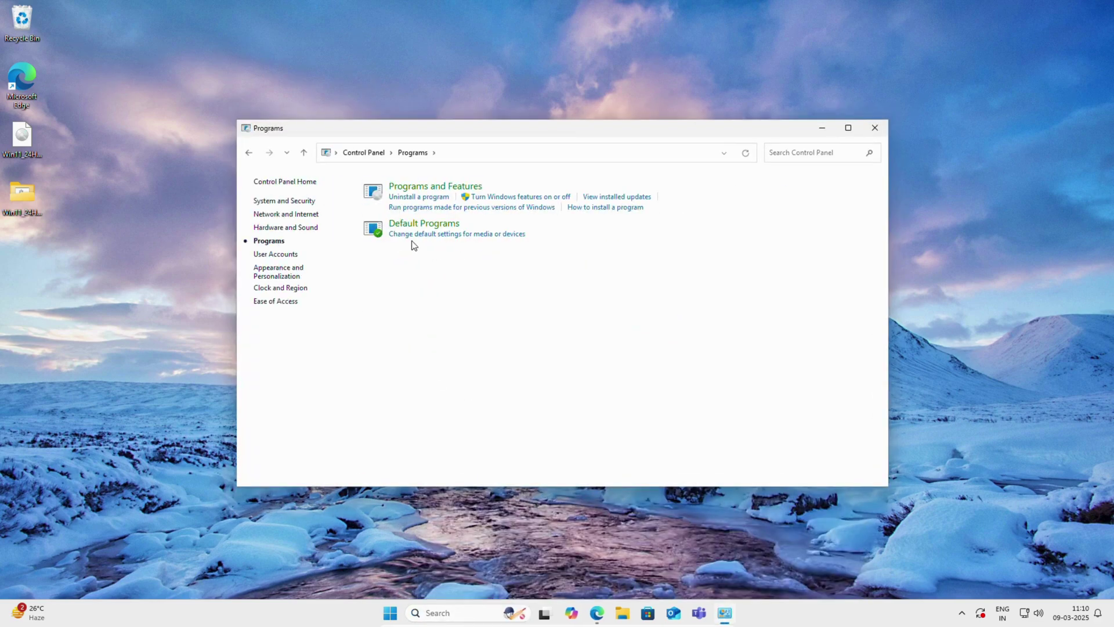
pyautogui.click(424, 188)
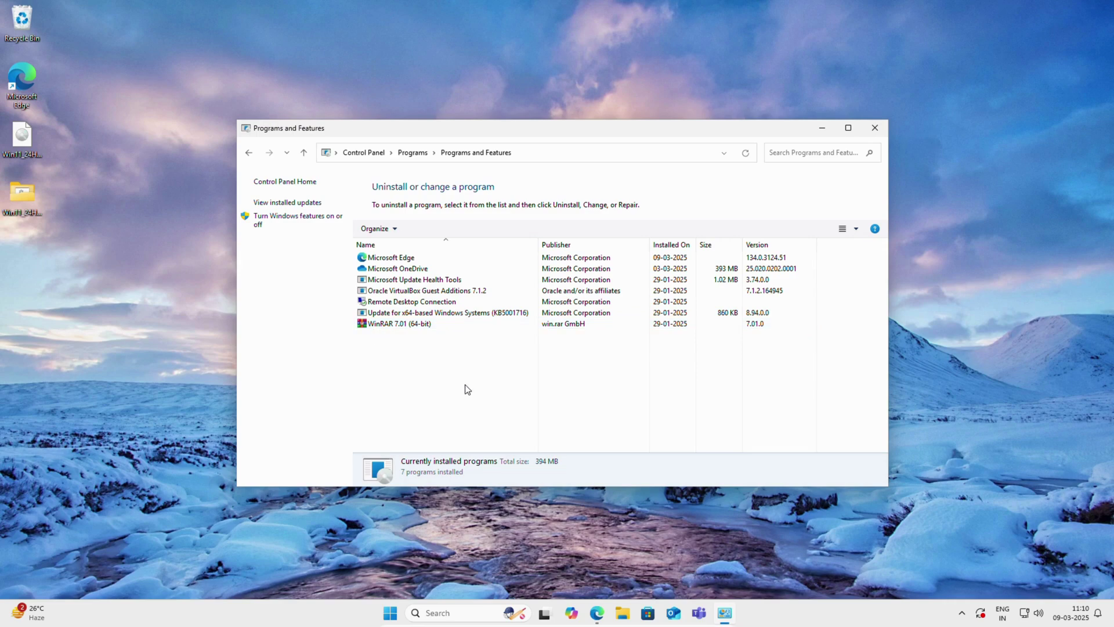
pyautogui.click(869, 128)
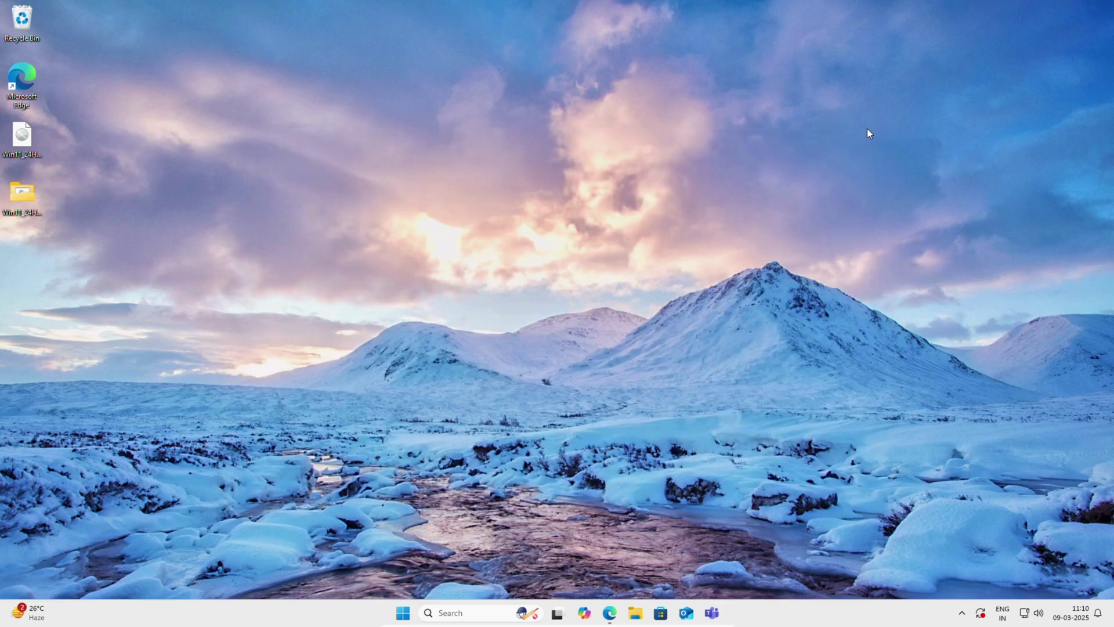
# - Create a desktop folder named "Ms Office 2025" and place it in the upper middle of the desktop
pyautogui.rightClick(353, 243)
pyautogui.moveTo(438, 319)
pyautogui.click(486, 318)
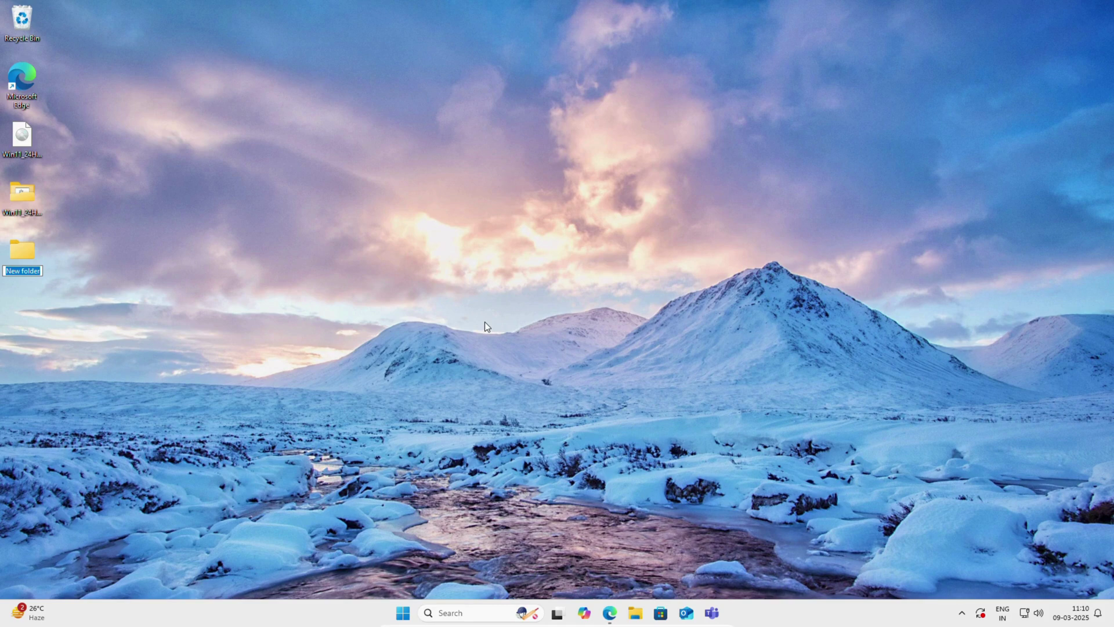
pyautogui.write('Ms Office 2025')
pyautogui.press('Return')
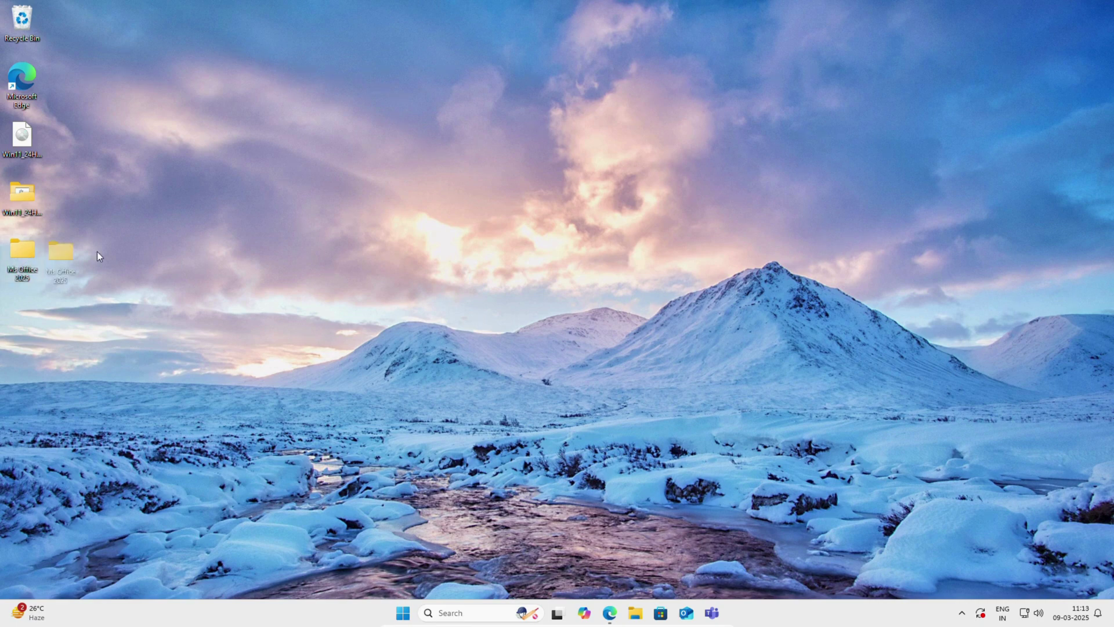
pyautogui.moveTo(96, 252); pyautogui.dragTo(493, 163)
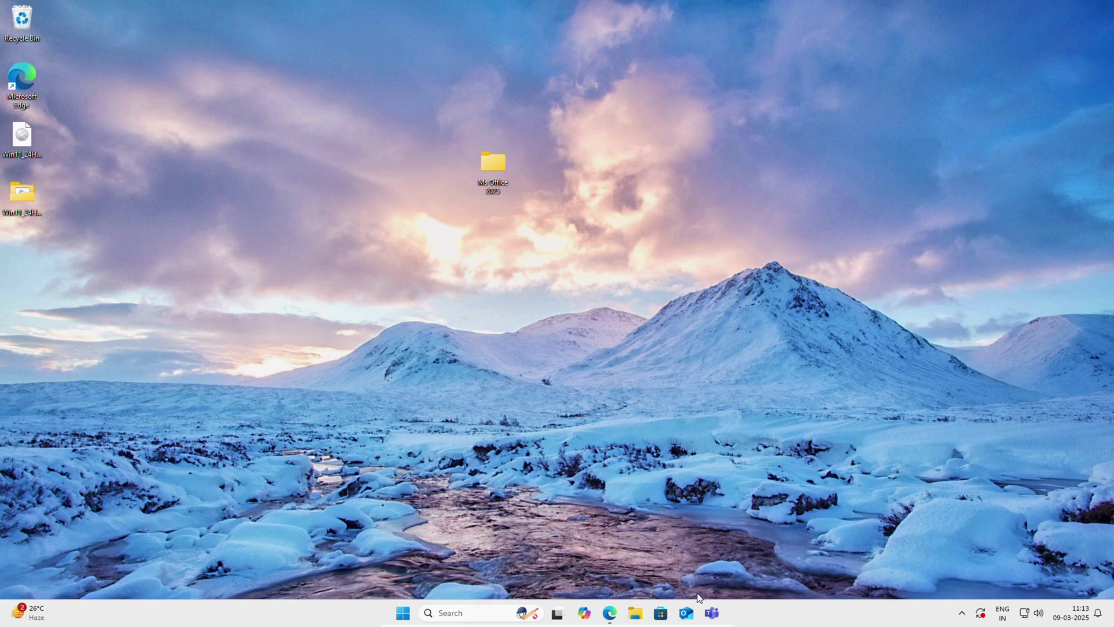
# - Switch to Microsoft Edge, search the web for "office customisation tool", and open the Microsoft 365 Apps admin center's Office Customization Tool
pyautogui.click(610, 615)
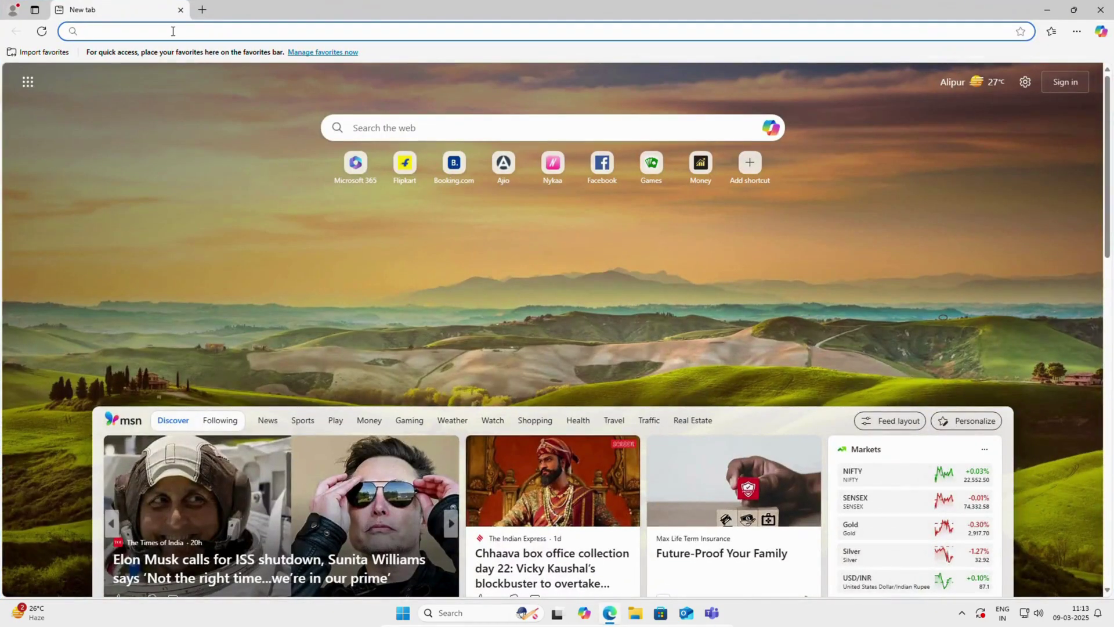
pyautogui.write('office')
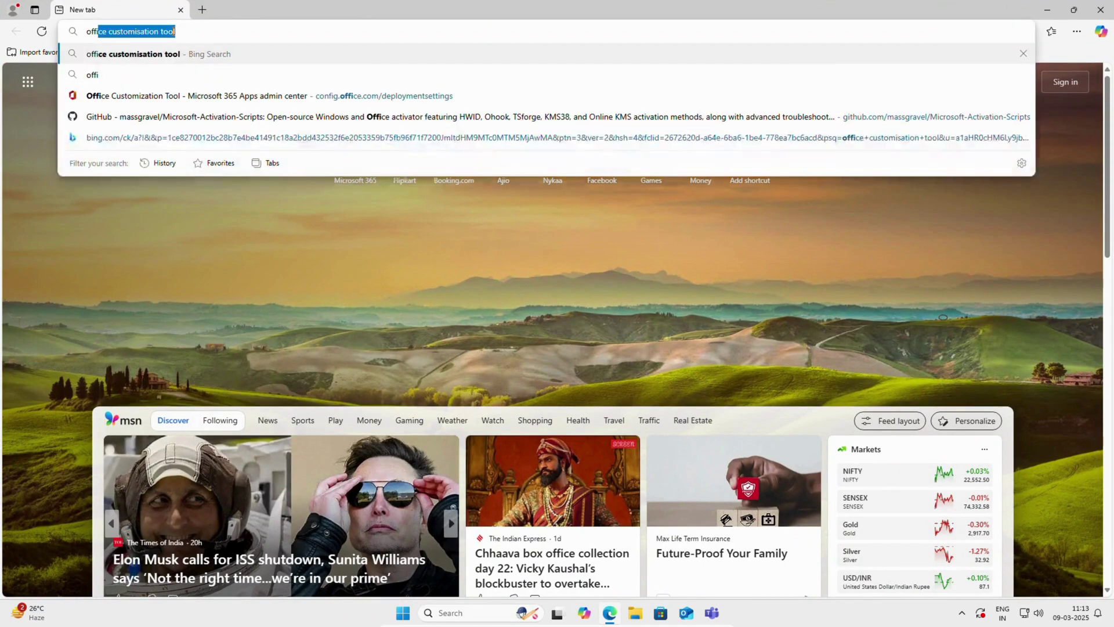
pyautogui.press('Return')
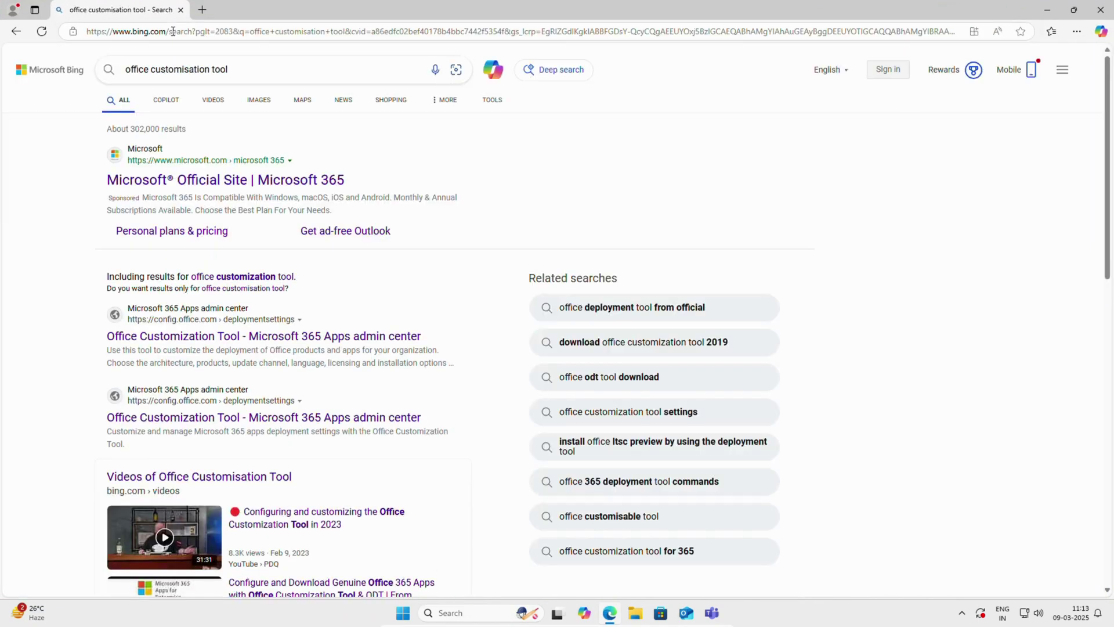
pyautogui.click(200, 339)
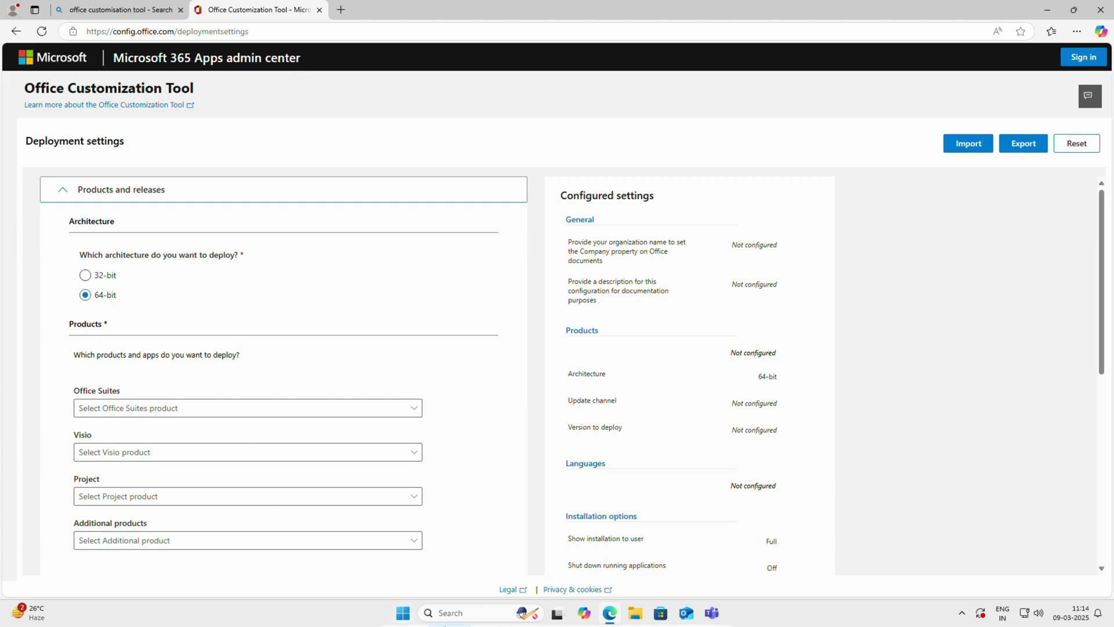
# - Check the system type in System Information to determine the Windows architecture, and close the window
pyautogui.click(467, 612)
pyautogui.write('system')
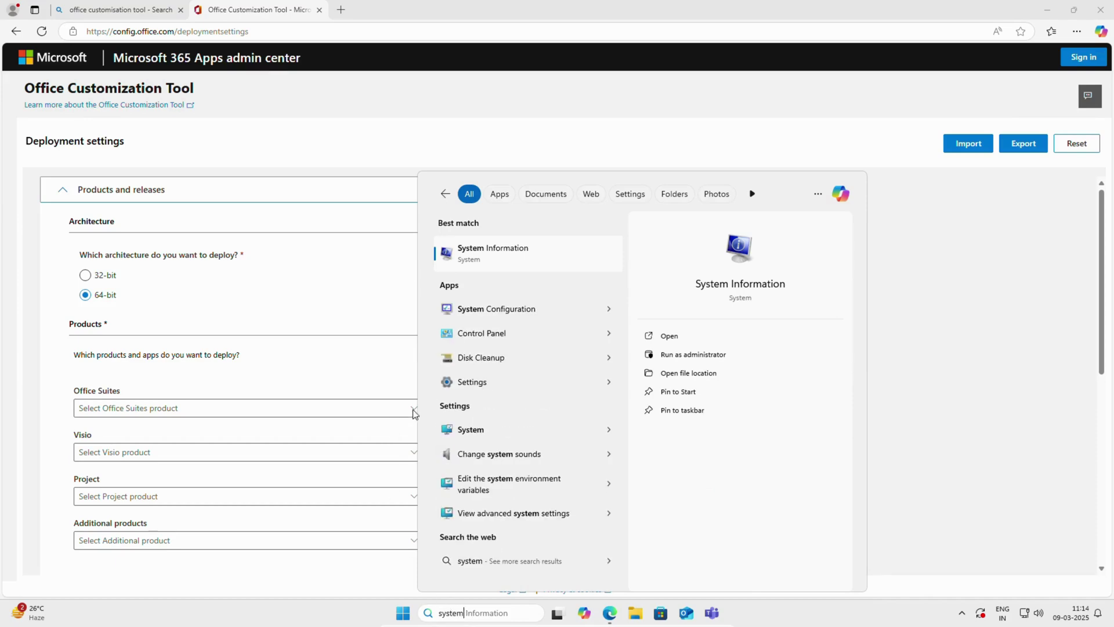
pyautogui.click(504, 250)
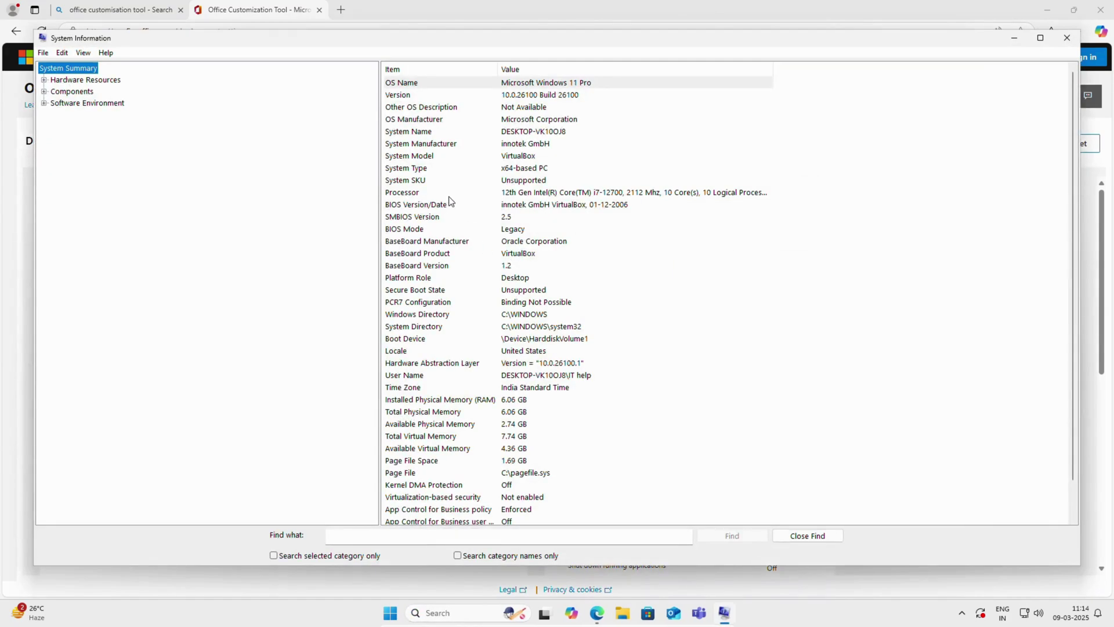
pyautogui.click(408, 169)
pyautogui.click(406, 172)
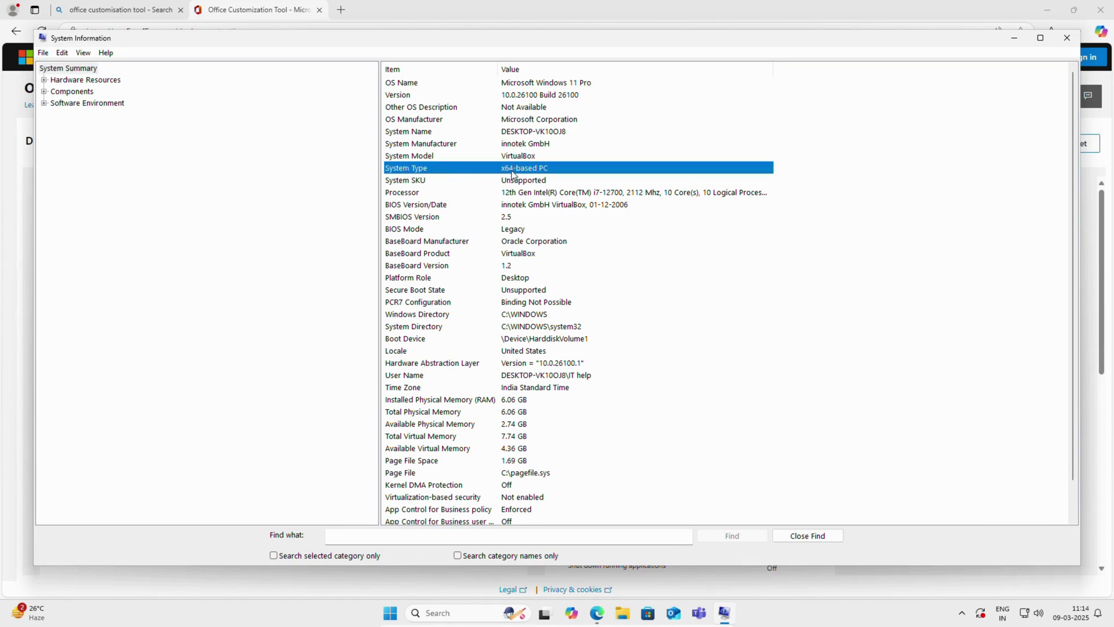
pyautogui.click(1067, 38)
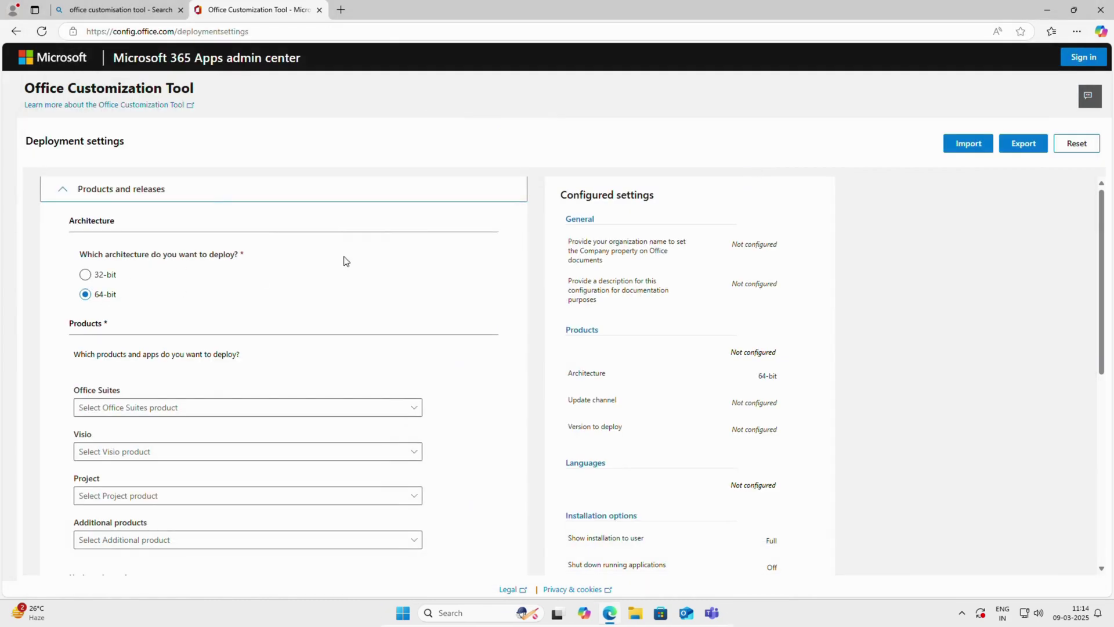
# - Select Office LTSC Professional Plus 2024 - Volume License as the Office suite, leaving the Visio product unselected
pyautogui.scroll(-2, 325, 273)
pyautogui.scroll(-1, 302, 273)
pyautogui.click(249, 242)
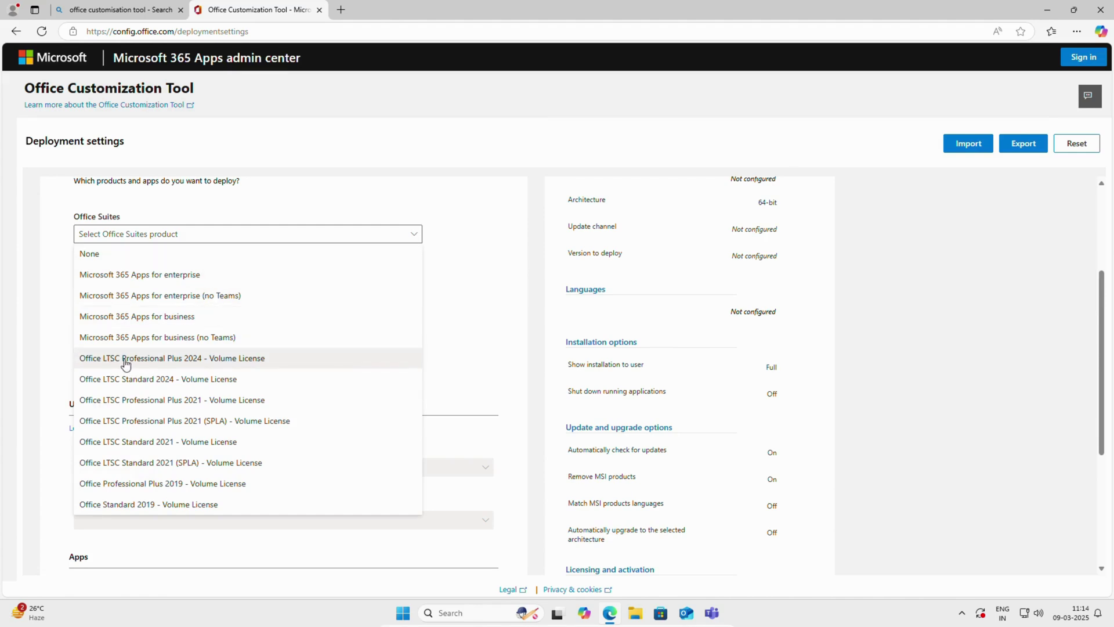
pyautogui.click(218, 364)
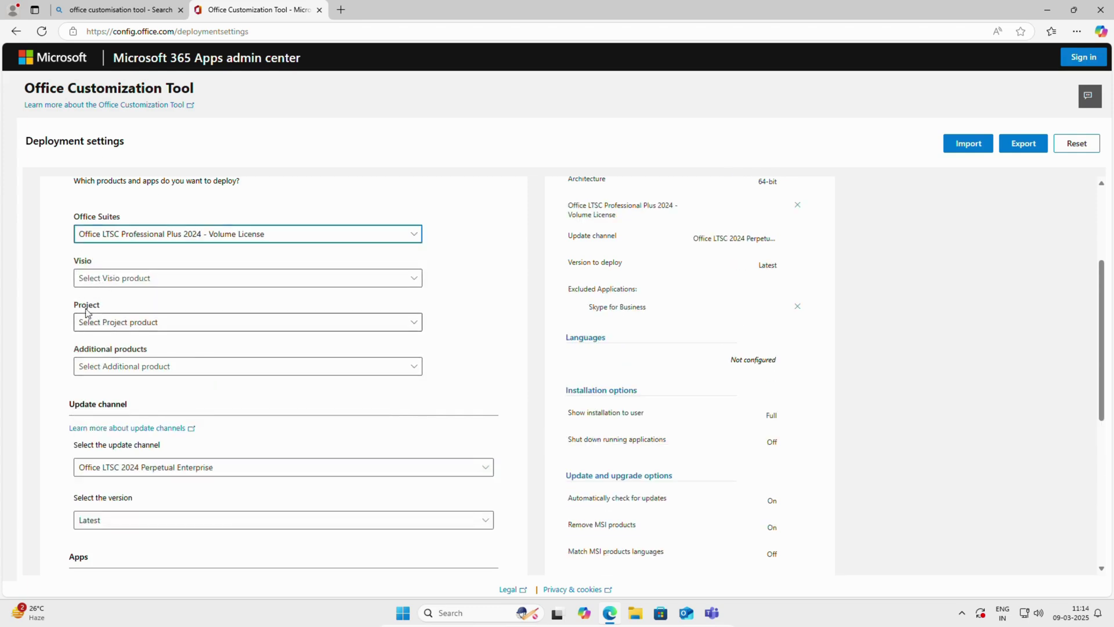
pyautogui.click(152, 285)
pyautogui.click(151, 284)
# - Exclude Publisher, OneDrive Desktop and Outlook (classic) from the deployed apps, and continue to the language settings
pyautogui.scroll(-2, 220, 350)
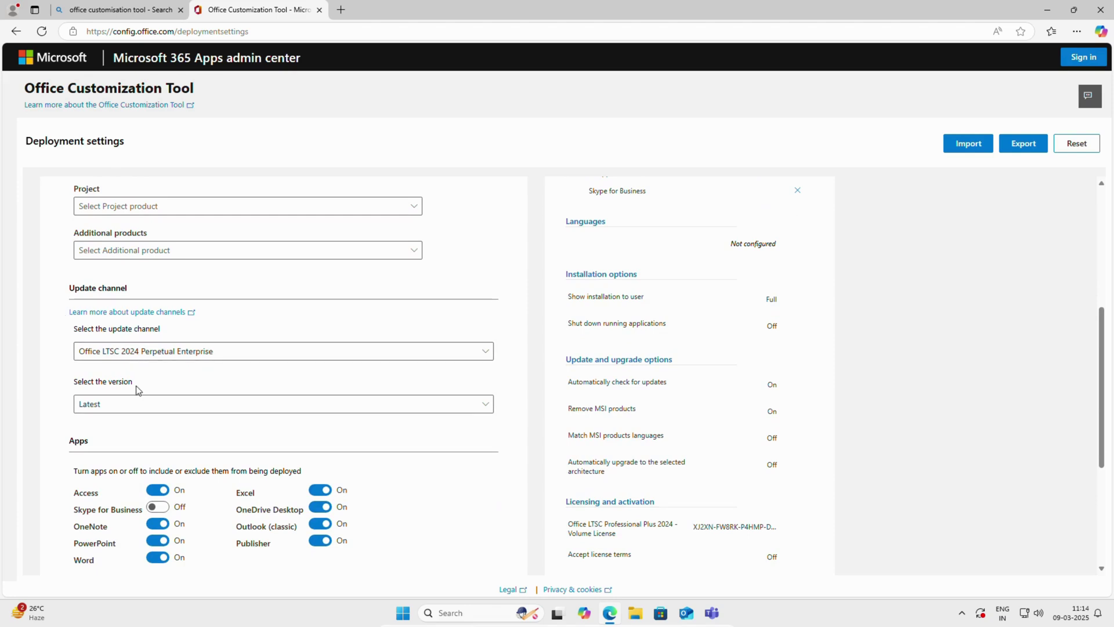
pyautogui.scroll(-3, 57, 363)
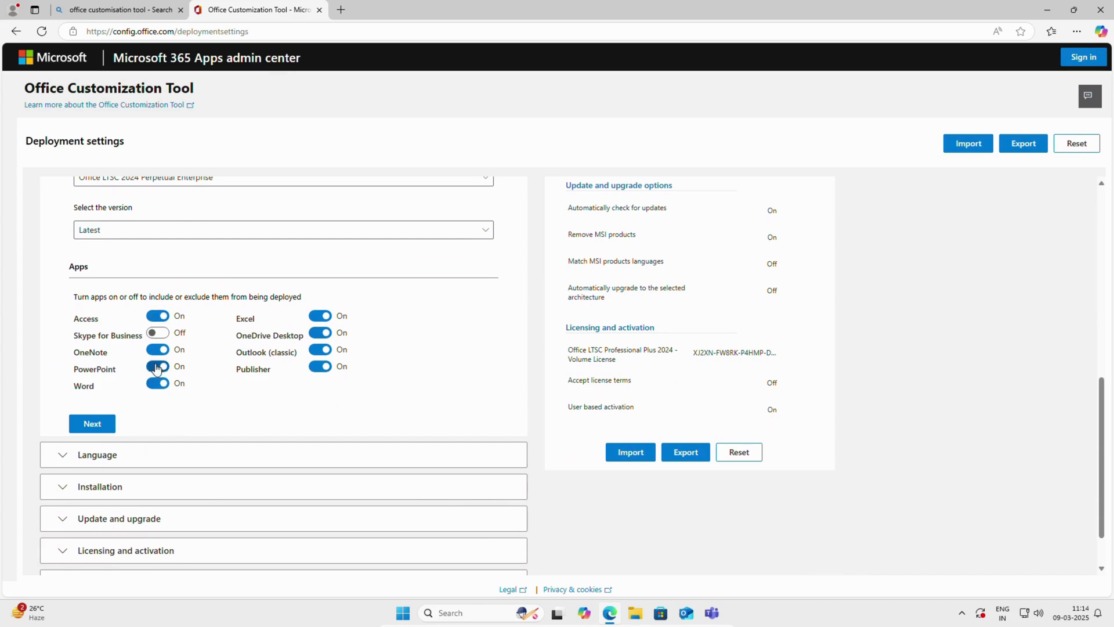
pyautogui.click(320, 366)
pyautogui.click(320, 332)
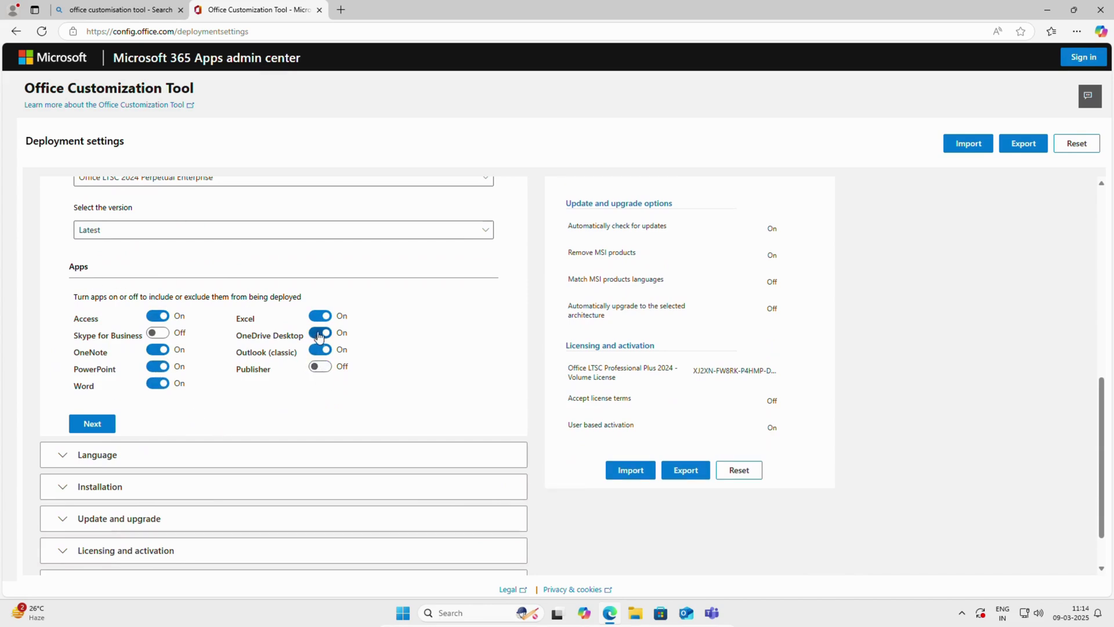
pyautogui.click(320, 350)
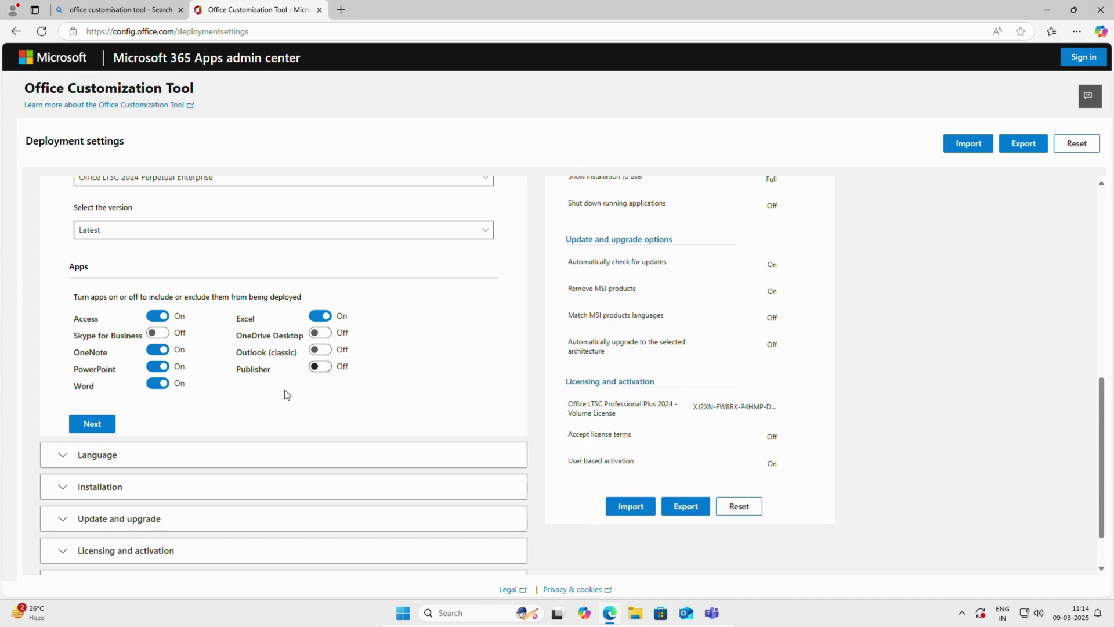
pyautogui.scroll(-1, 273, 378)
pyautogui.click(93, 367)
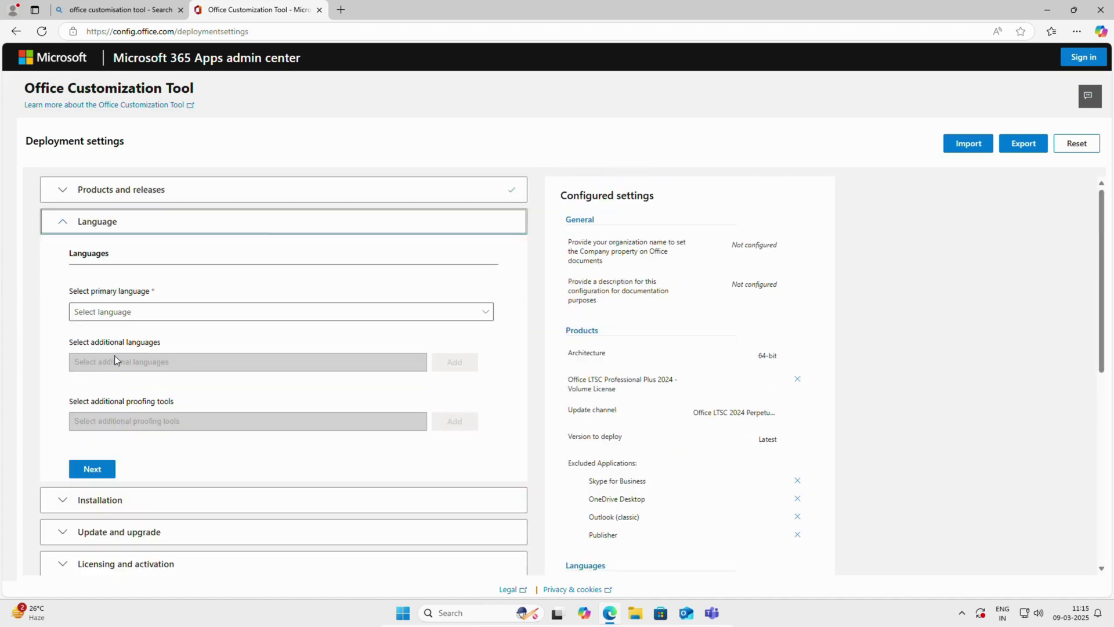
# - Set the primary language to English (United States) without additional languages, and continue past the default installation options
pyautogui.click(246, 313)
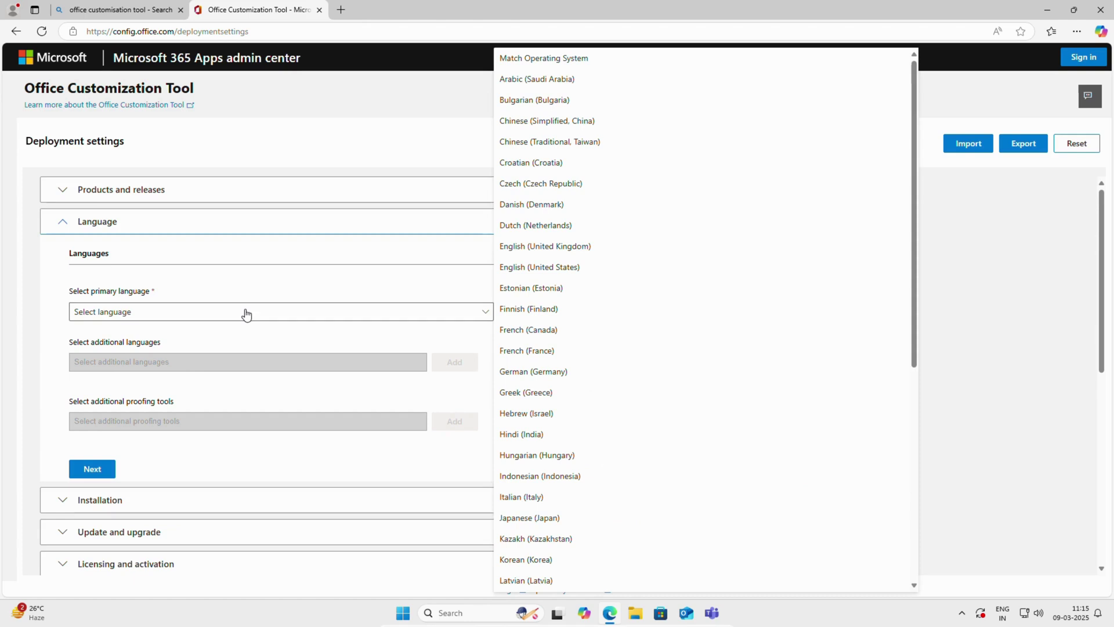
pyautogui.click(538, 273)
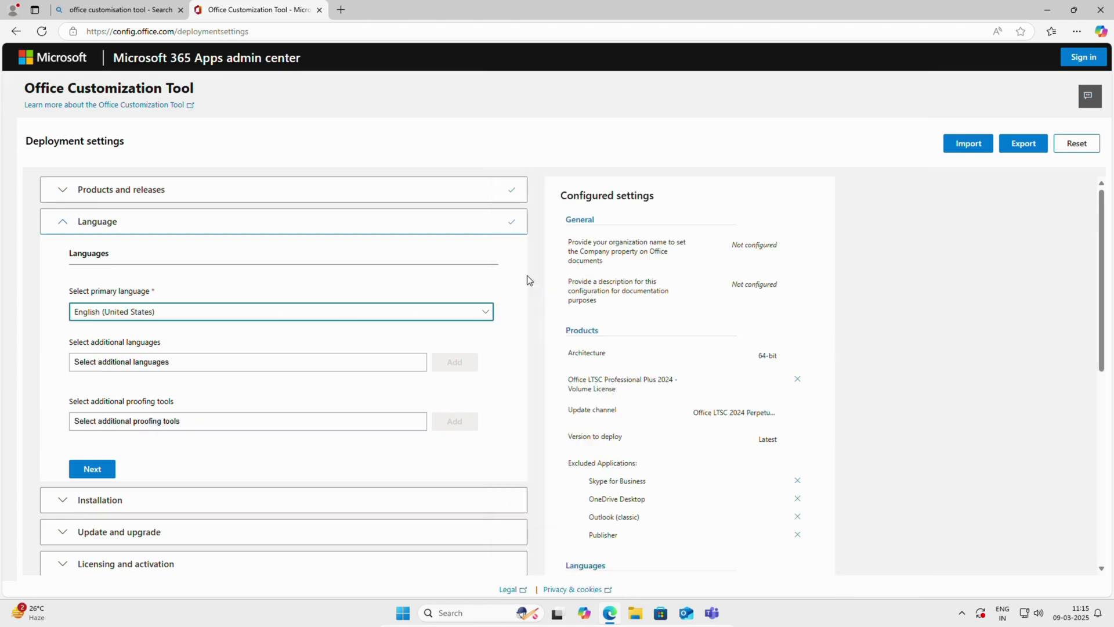
pyautogui.click(216, 363)
pyautogui.click(216, 363)
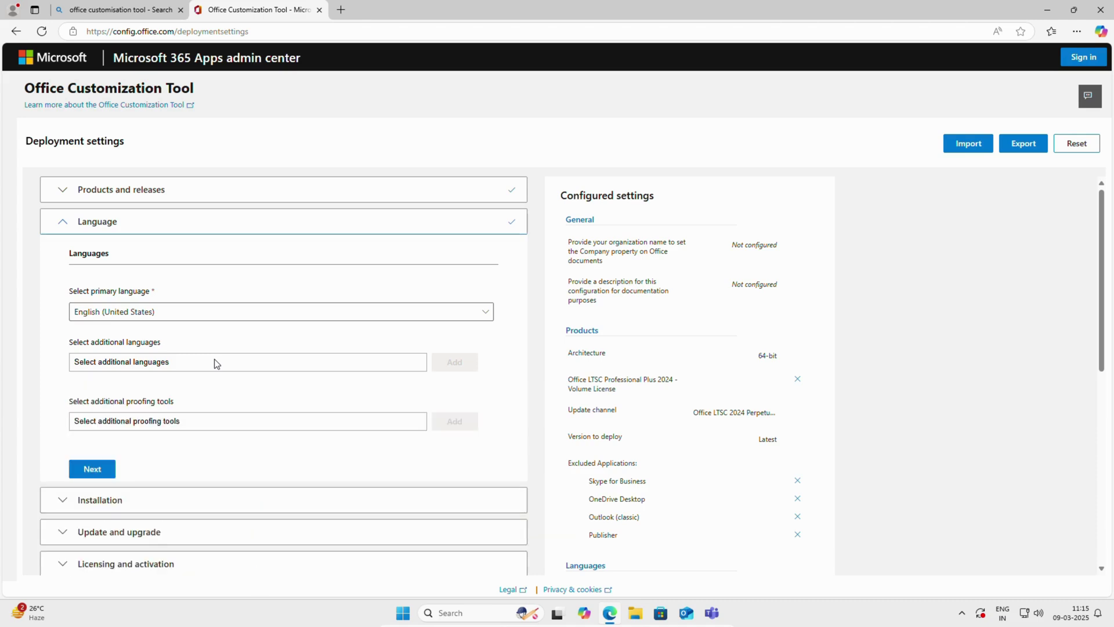
pyautogui.click(97, 470)
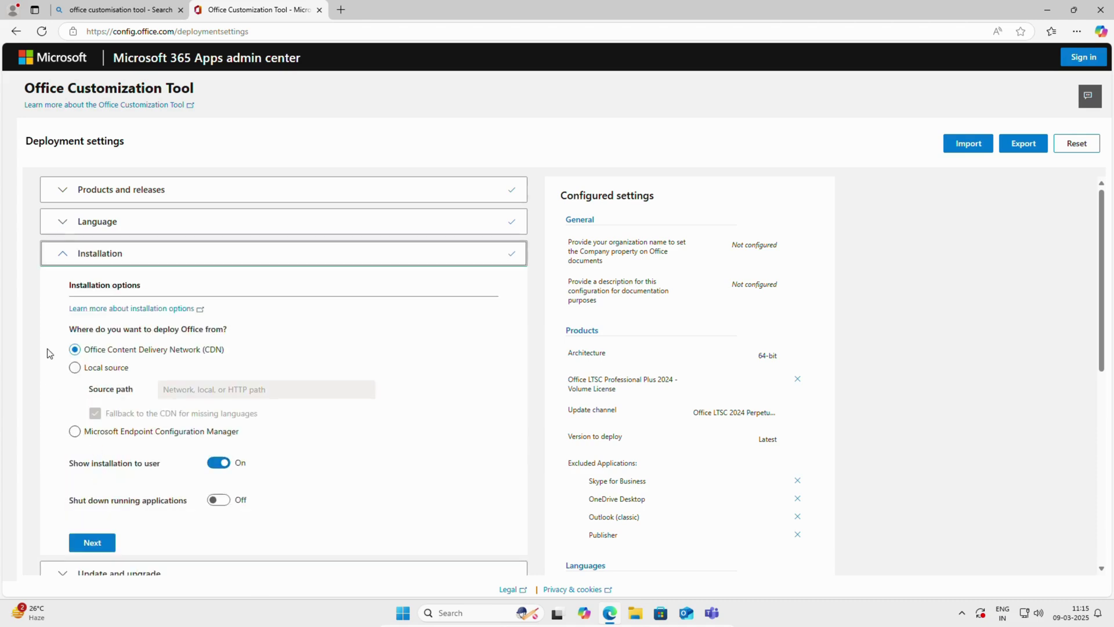
pyautogui.scroll(-2, 65, 357)
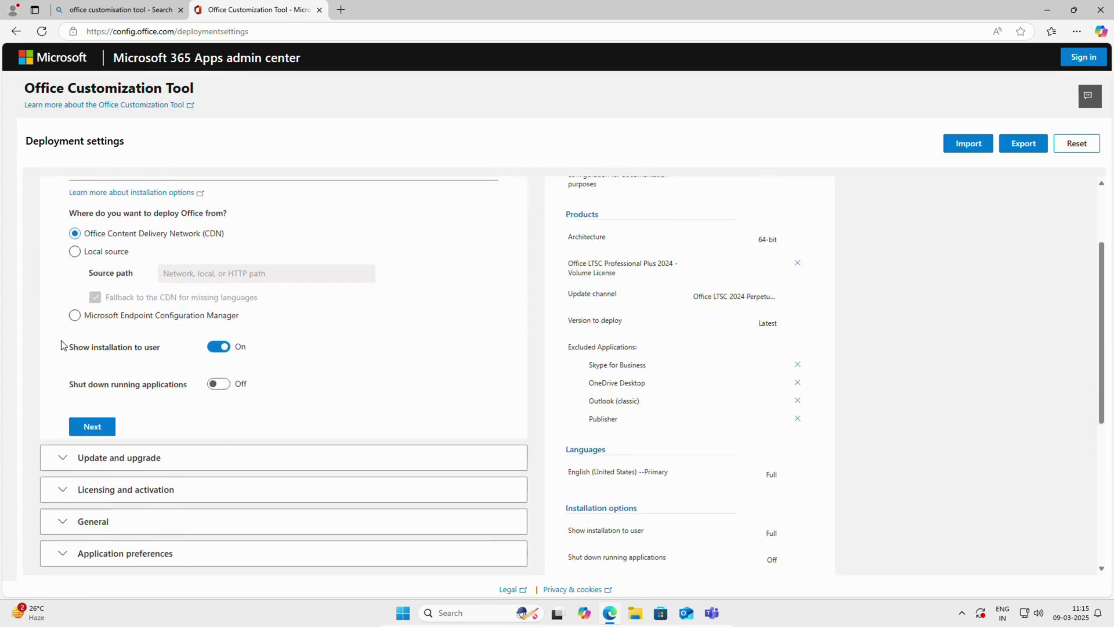
pyautogui.click(92, 427)
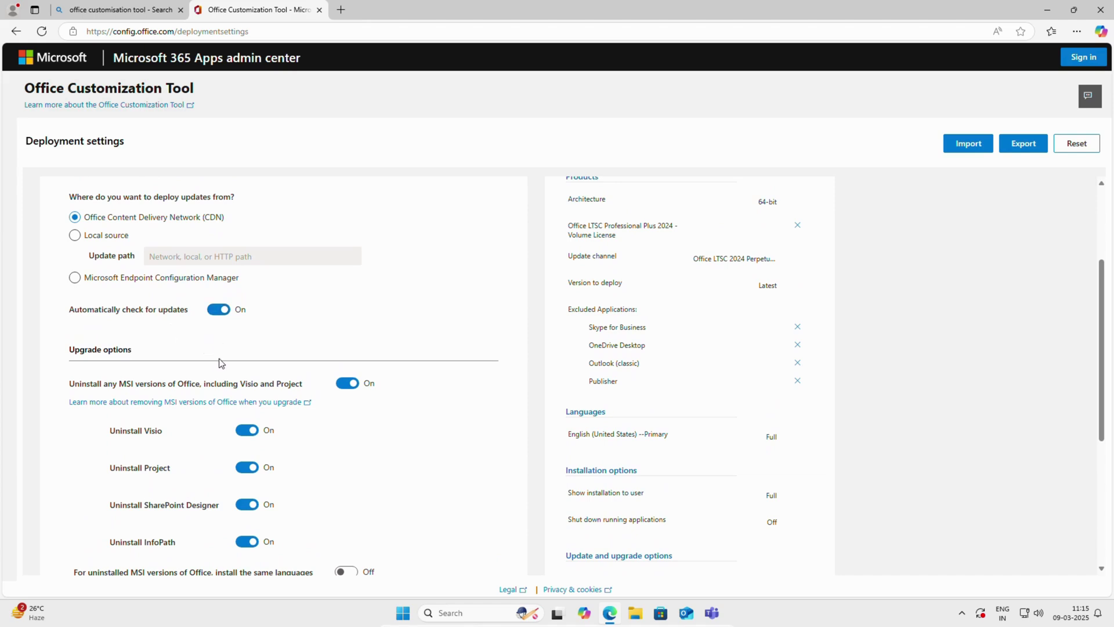
# - Turn off automatic update checks and uninstalling of MSI Office versions, and continue past the default licensing and activation settings
pyautogui.click(218, 309)
pyautogui.click(349, 386)
pyautogui.scroll(-3, 97, 466)
pyautogui.click(93, 463)
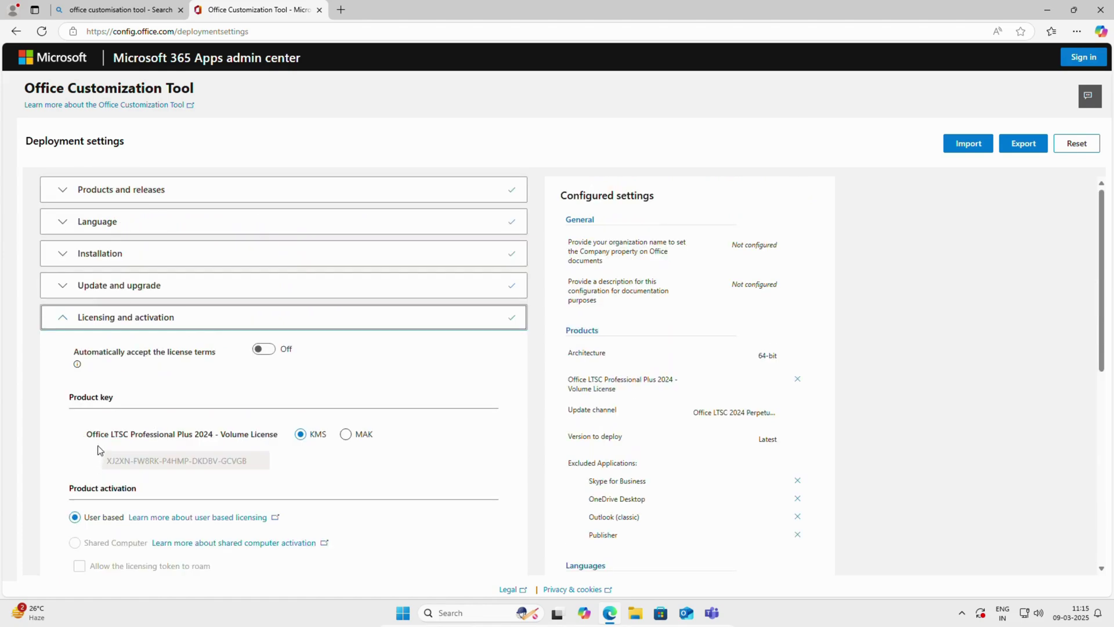
pyautogui.scroll(-3, 210, 444)
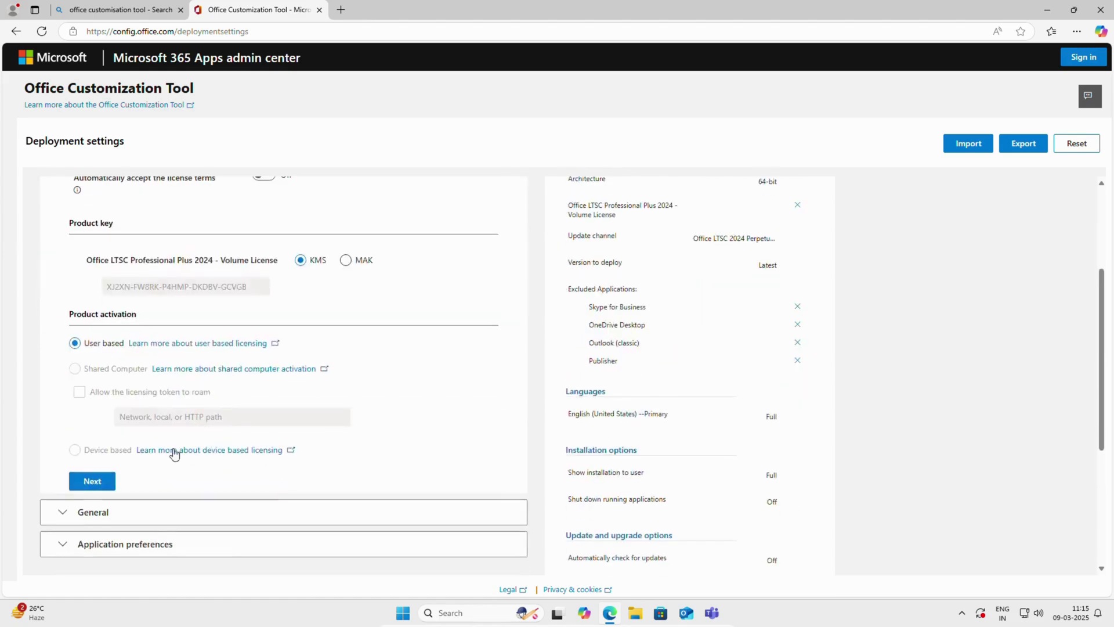
pyautogui.click(92, 480)
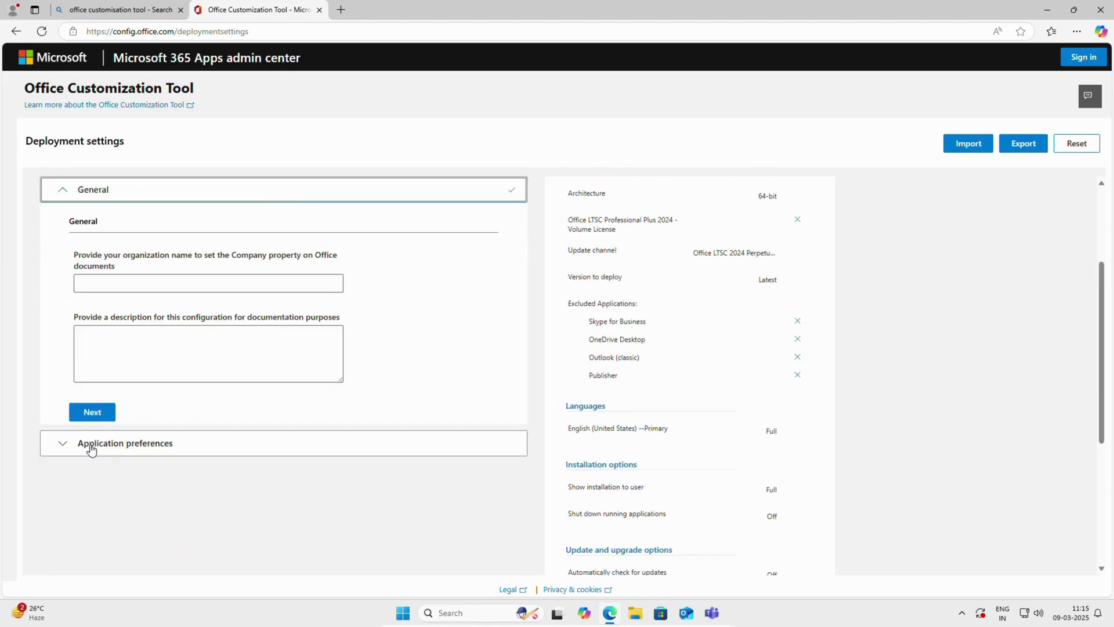
# - Continue past the blank General settings, leave the application preferences at their defaults, and finish the deployment configuration
pyautogui.click(92, 411)
pyautogui.scroll(-5, 228, 404)
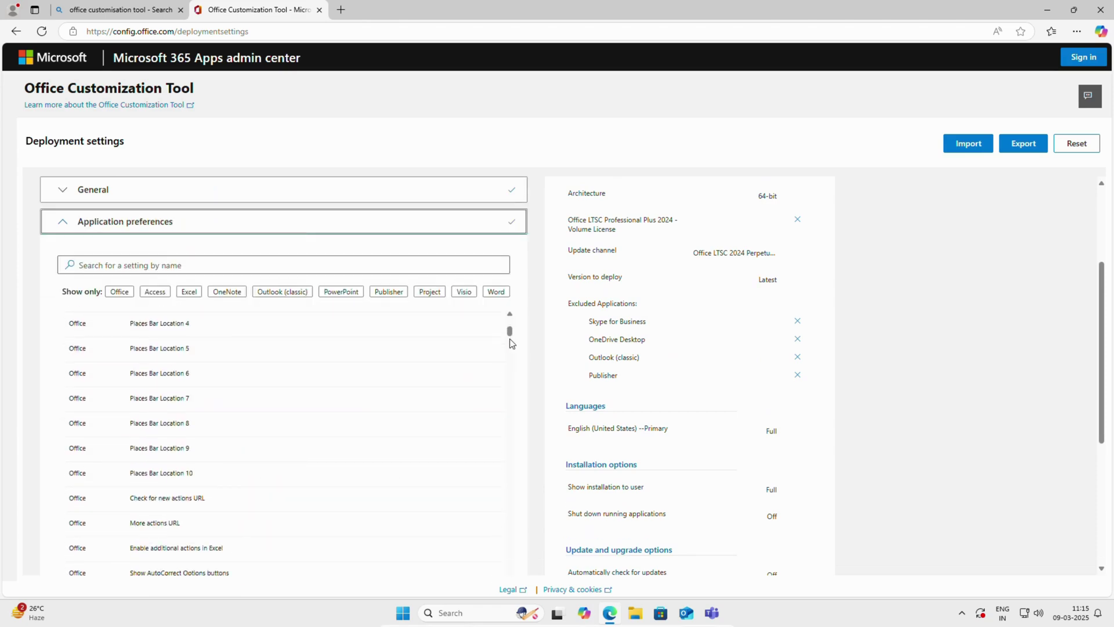
pyautogui.scroll(-5, 525, 341)
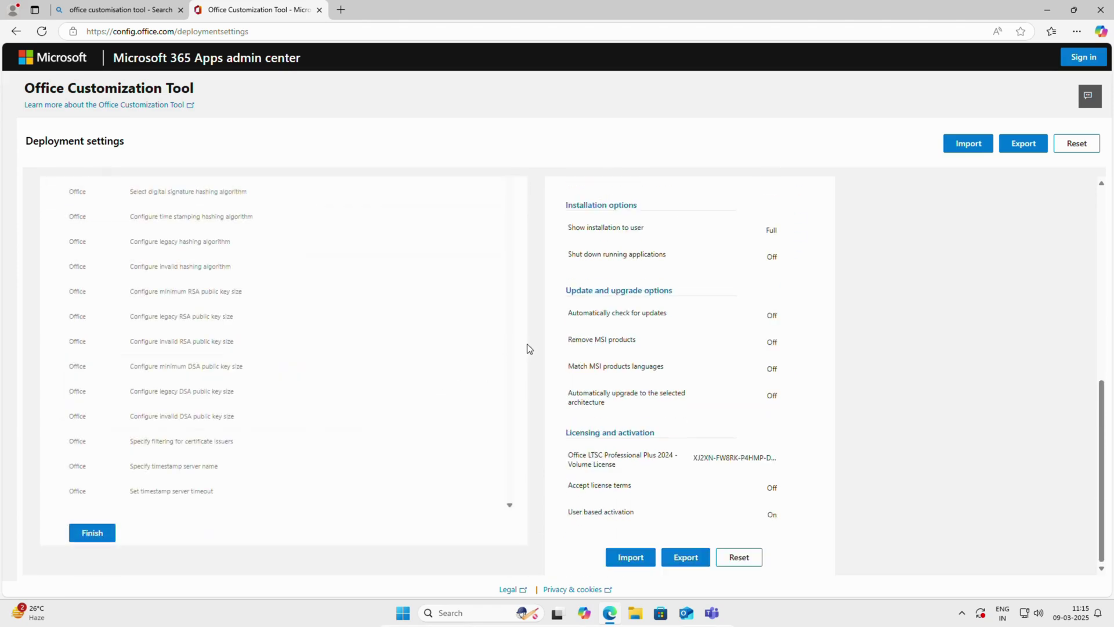
pyautogui.click(95, 532)
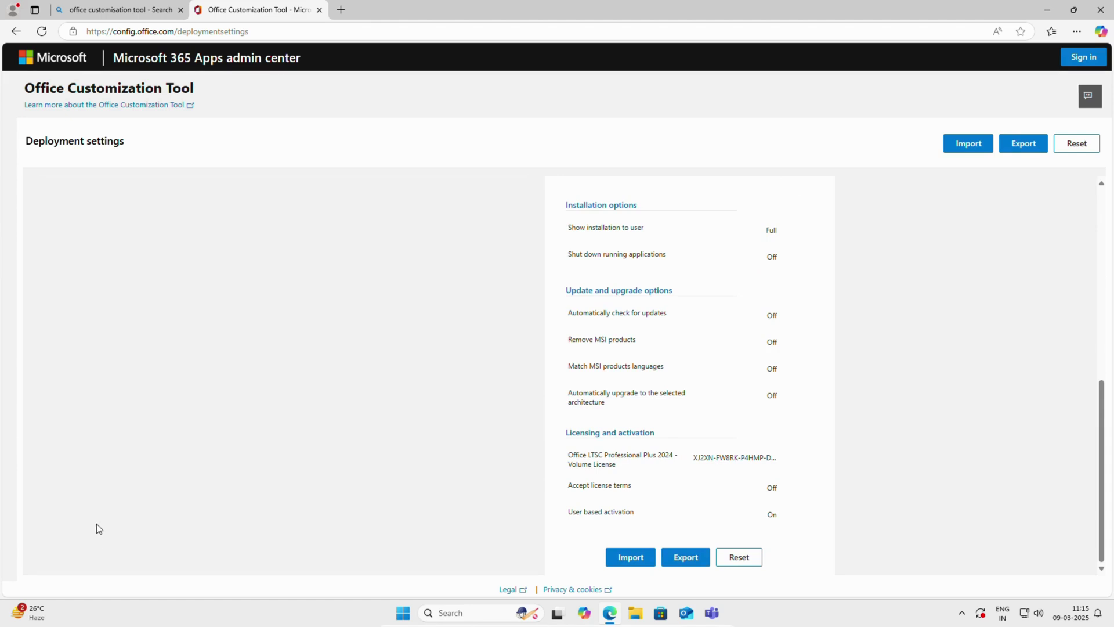
# - Review the configured settings and start their export, setting Office Open XML formats as the default file format
pyautogui.scroll(10, 163, 447)
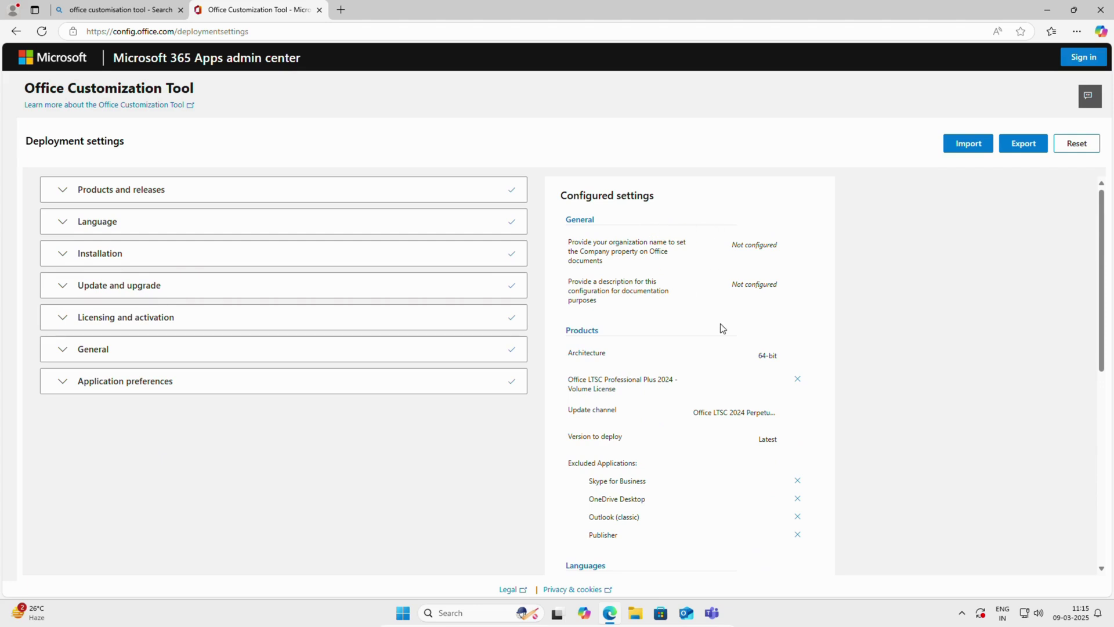
pyautogui.scroll(-6, 724, 355)
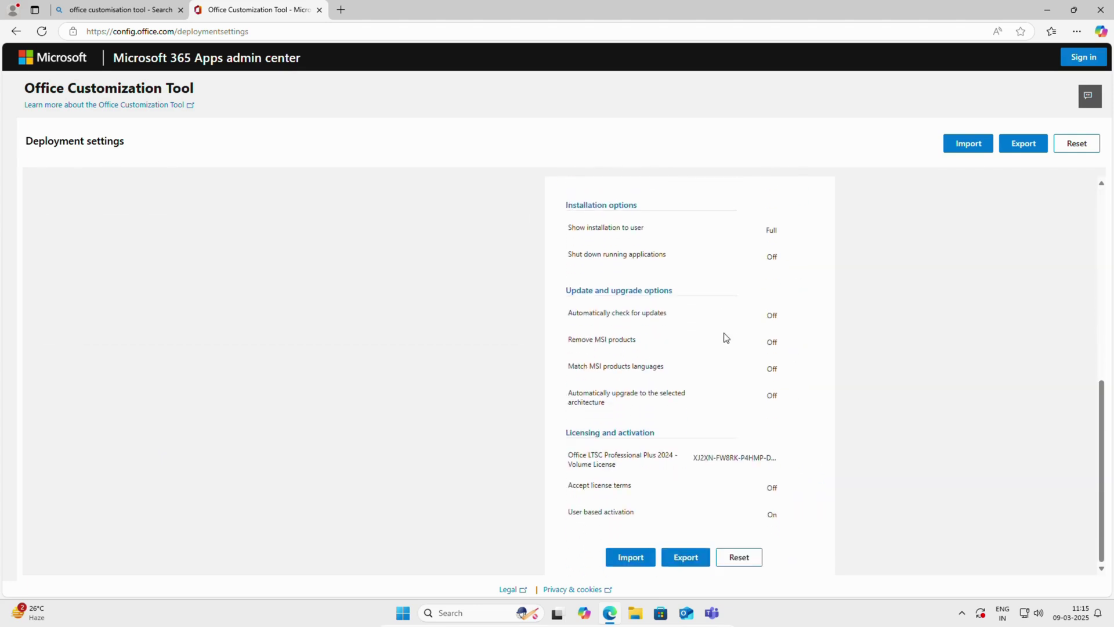
pyautogui.click(688, 559)
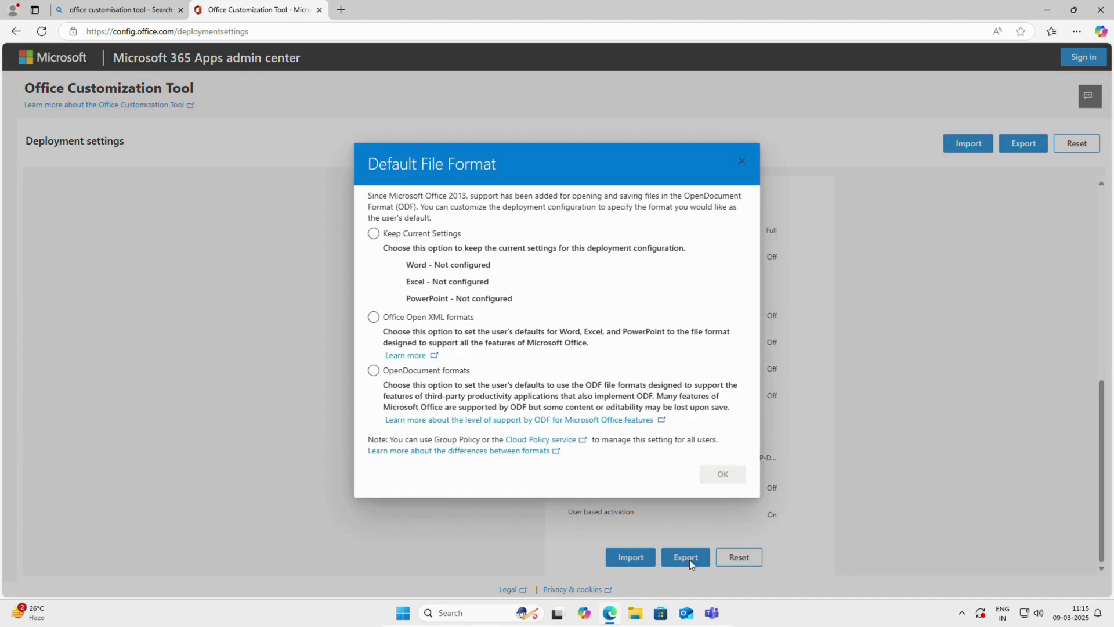
pyautogui.click(373, 318)
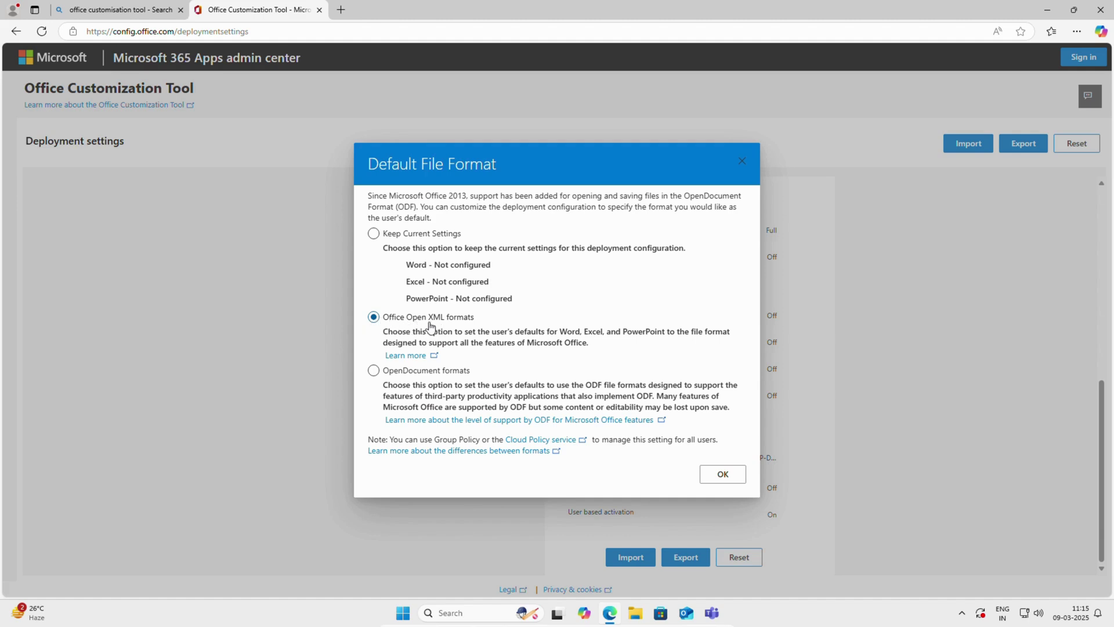
pyautogui.click(723, 475)
# - Accept the license agreement and export the configuration to XML under the file name Configuration
pyautogui.click(581, 365)
pyautogui.click(430, 412)
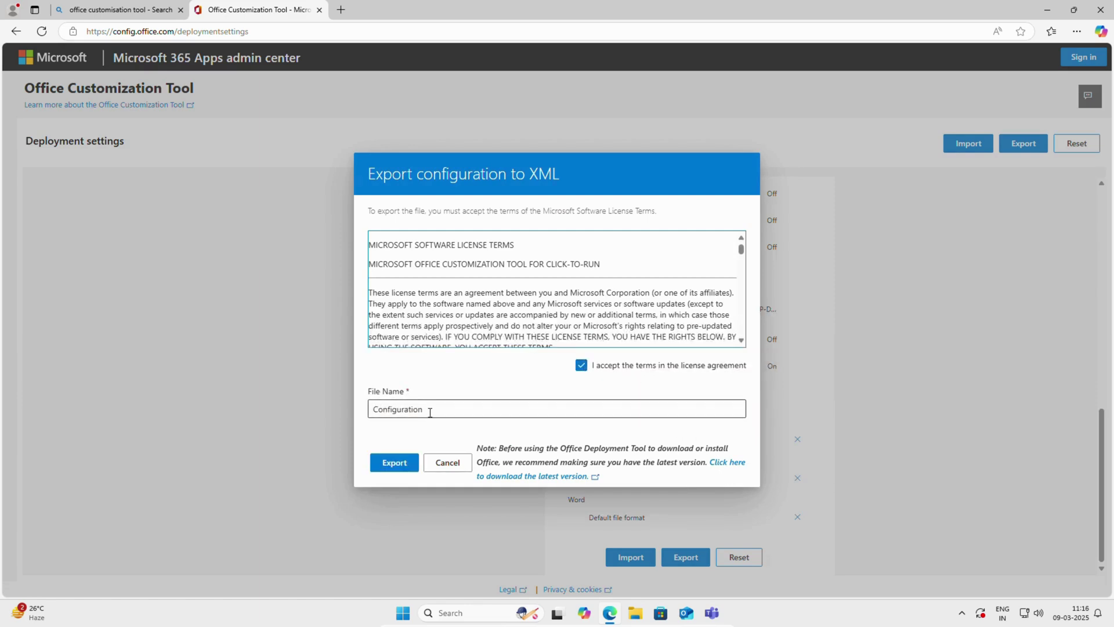
pyautogui.click(395, 463)
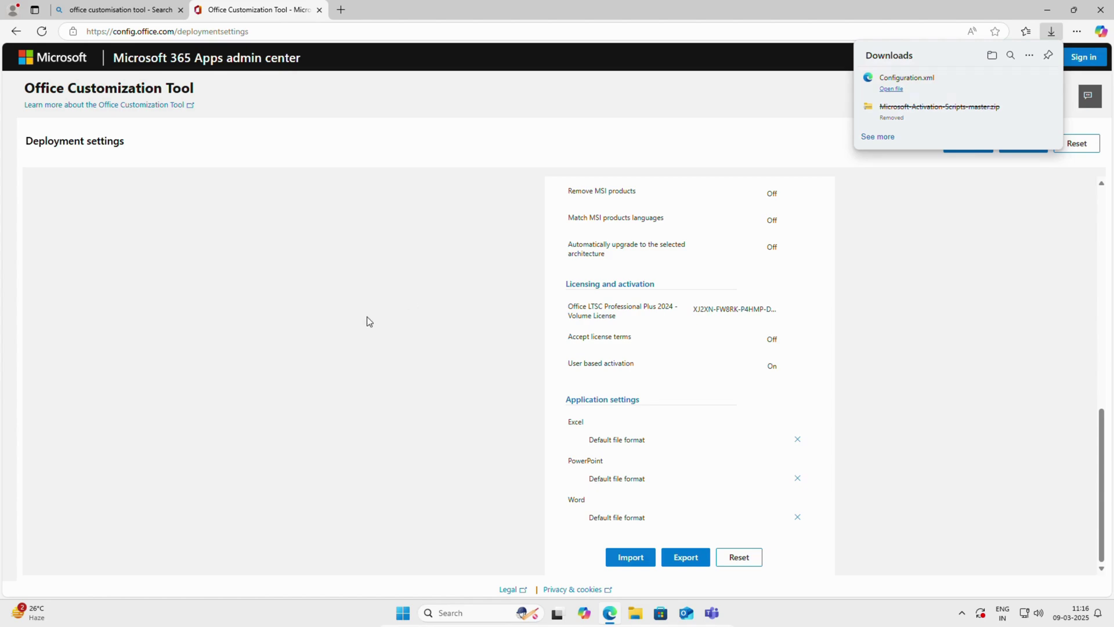
# - Search the web for the Office Deployment Tool in a new tab and download its English version from Microsoft's Download Center
pyautogui.click(340, 10)
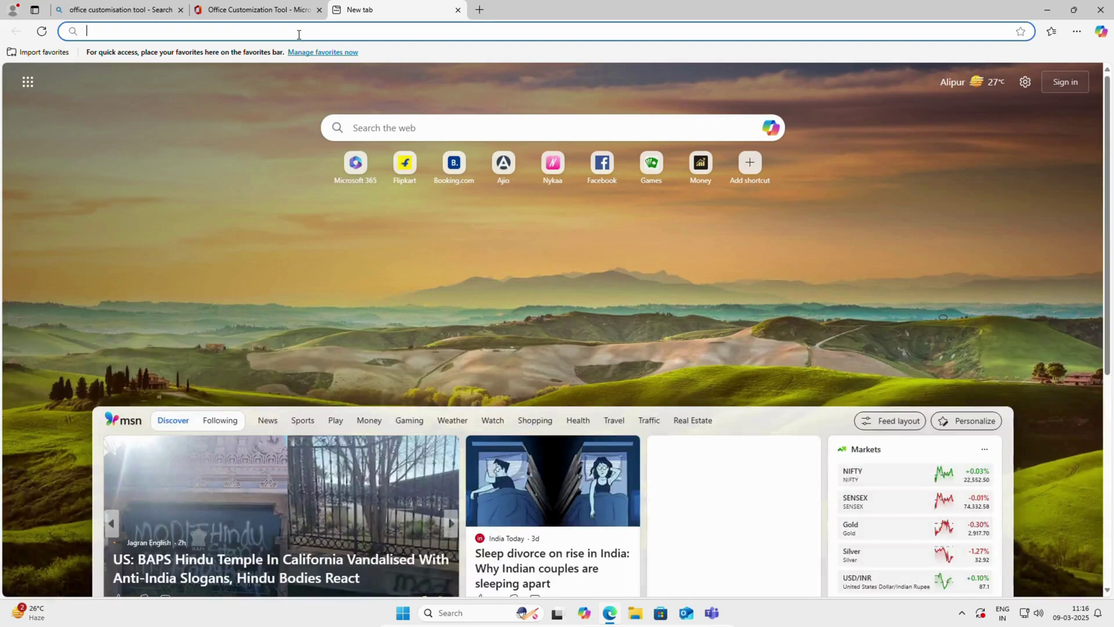
pyautogui.write('office')
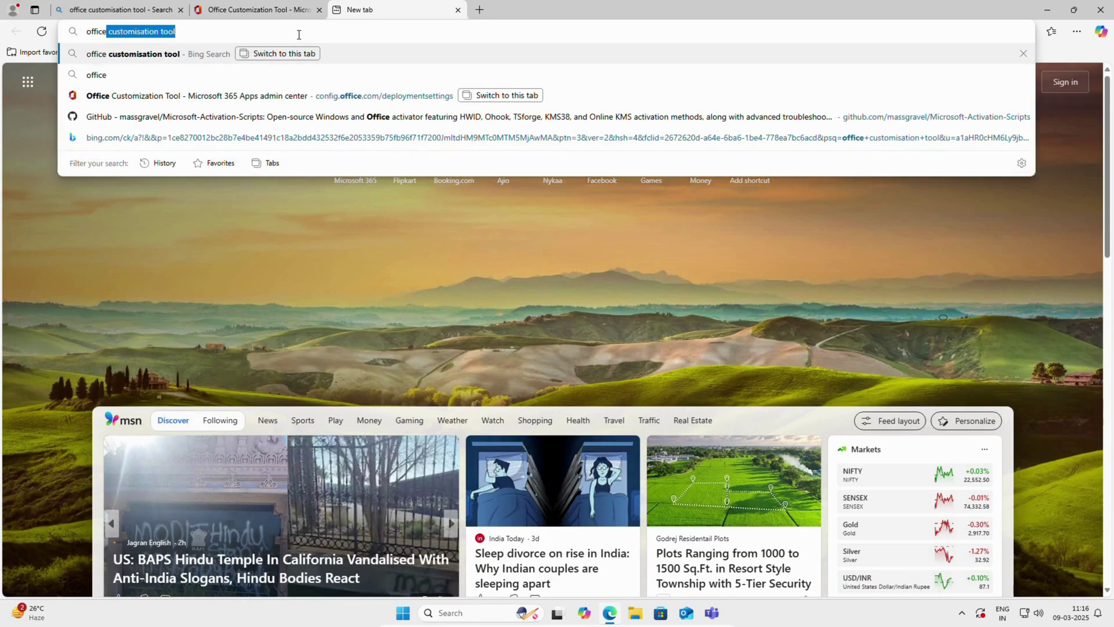
pyautogui.write(' de')
pyautogui.press('Return')
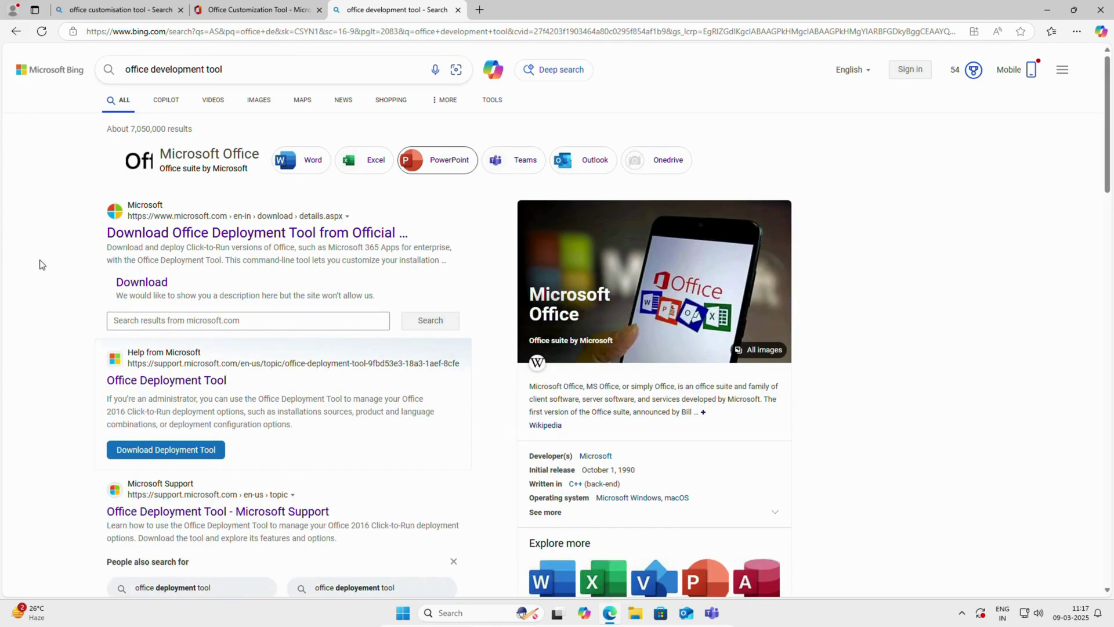
pyautogui.click(192, 234)
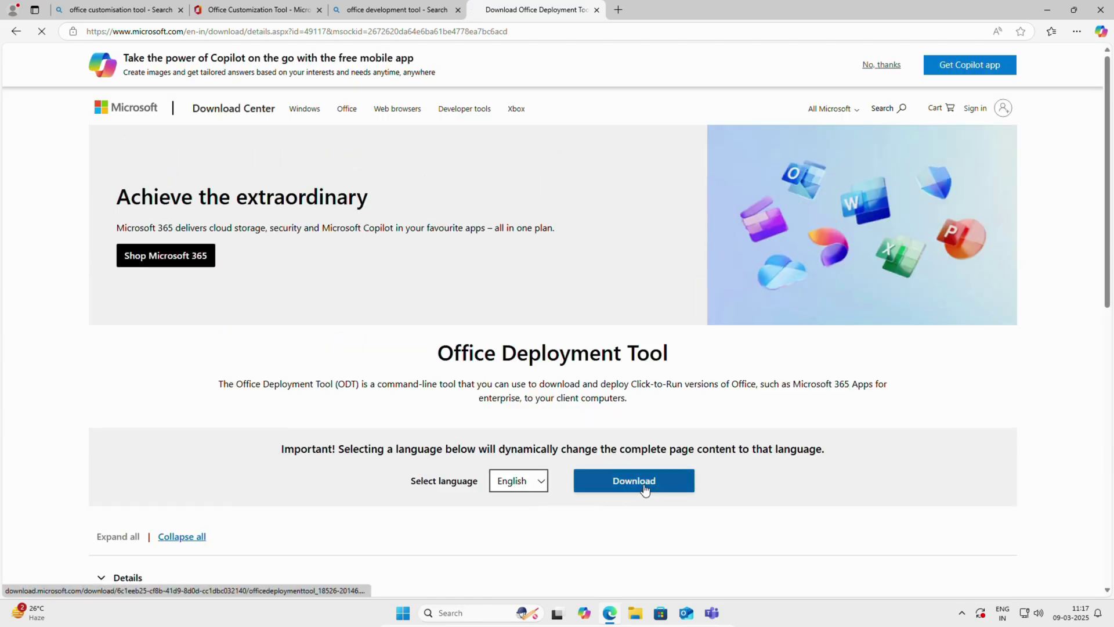
pyautogui.click(644, 487)
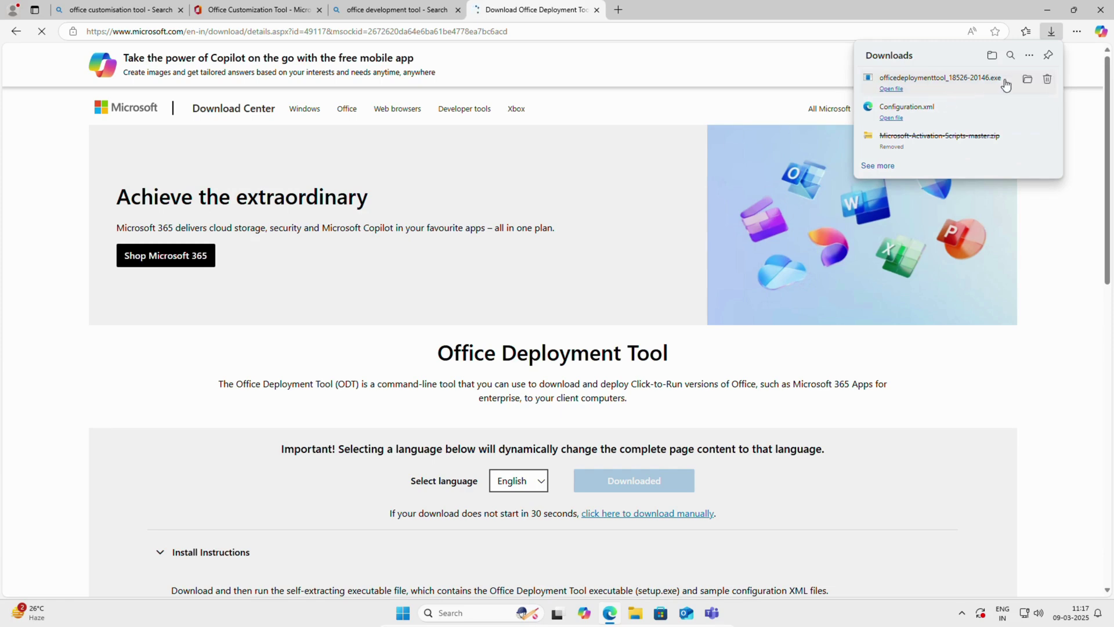
# - Show the downloaded Office Deployment Tool executable in its folder and minimize the browser
pyautogui.click(1027, 79)
pyautogui.moveTo(810, 153); pyautogui.dragTo(684, 113)
pyautogui.click(1051, 12)
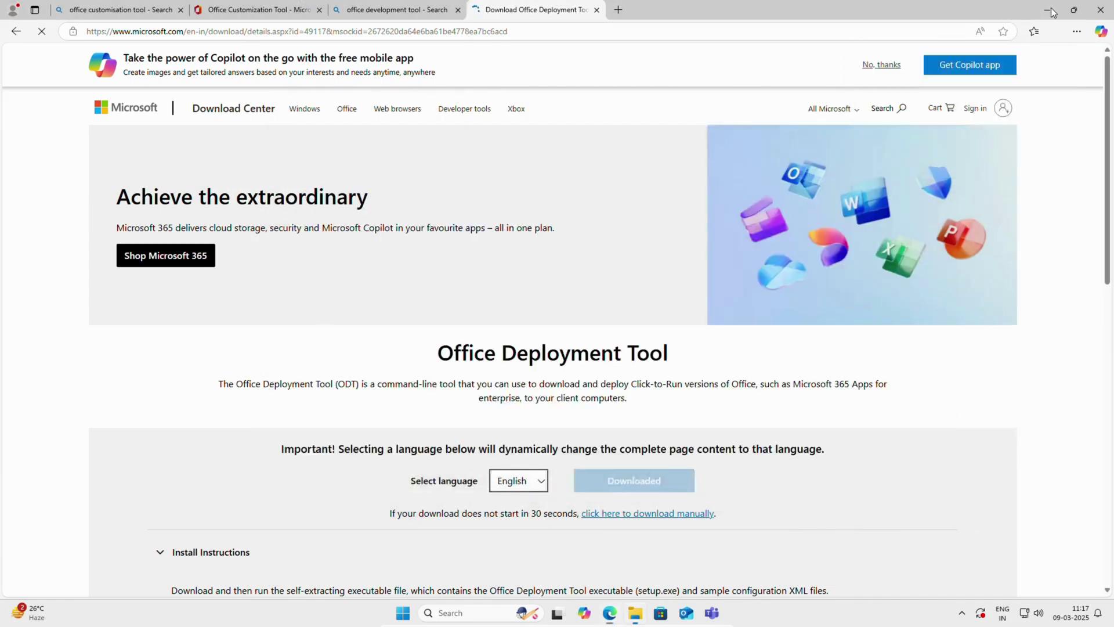
pyautogui.click(1050, 11)
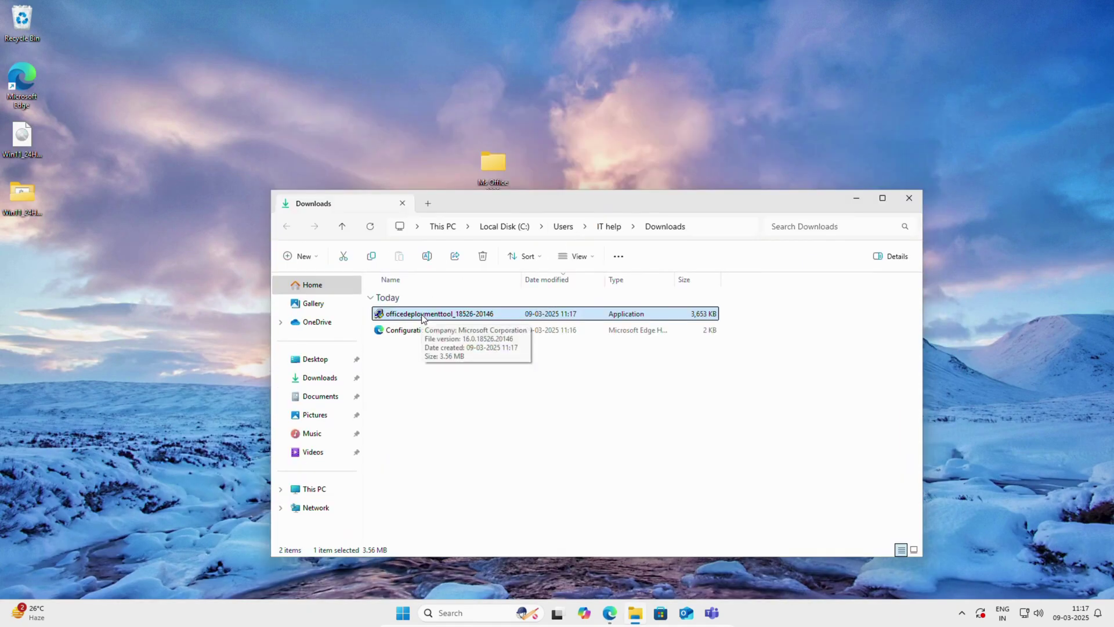
pyautogui.rightClick(423, 319)
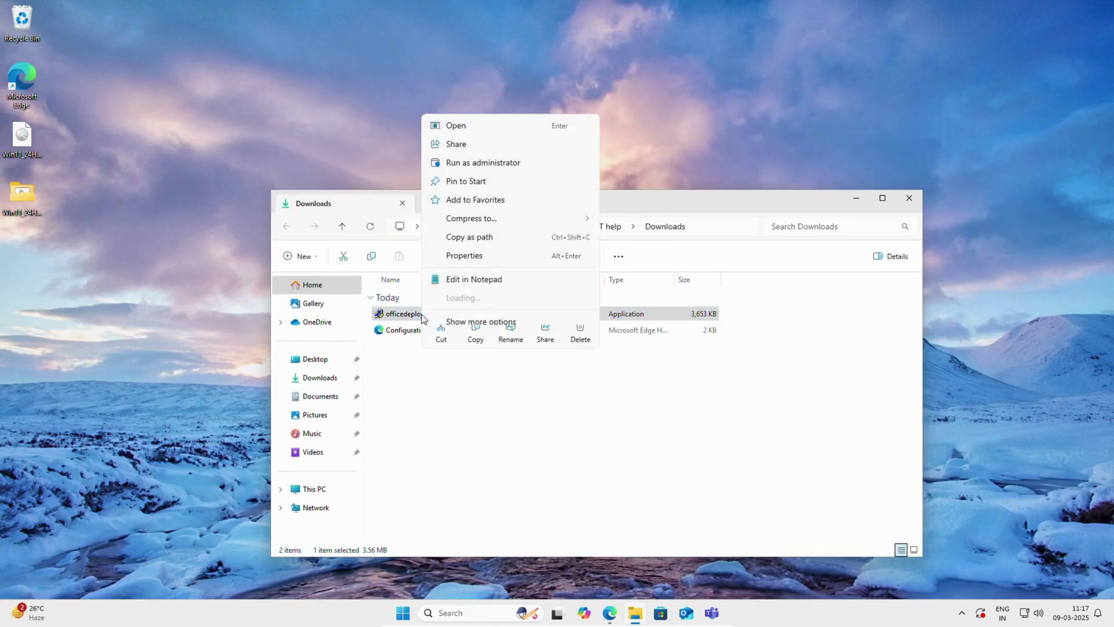
pyautogui.click(472, 163)
pyautogui.click(507, 405)
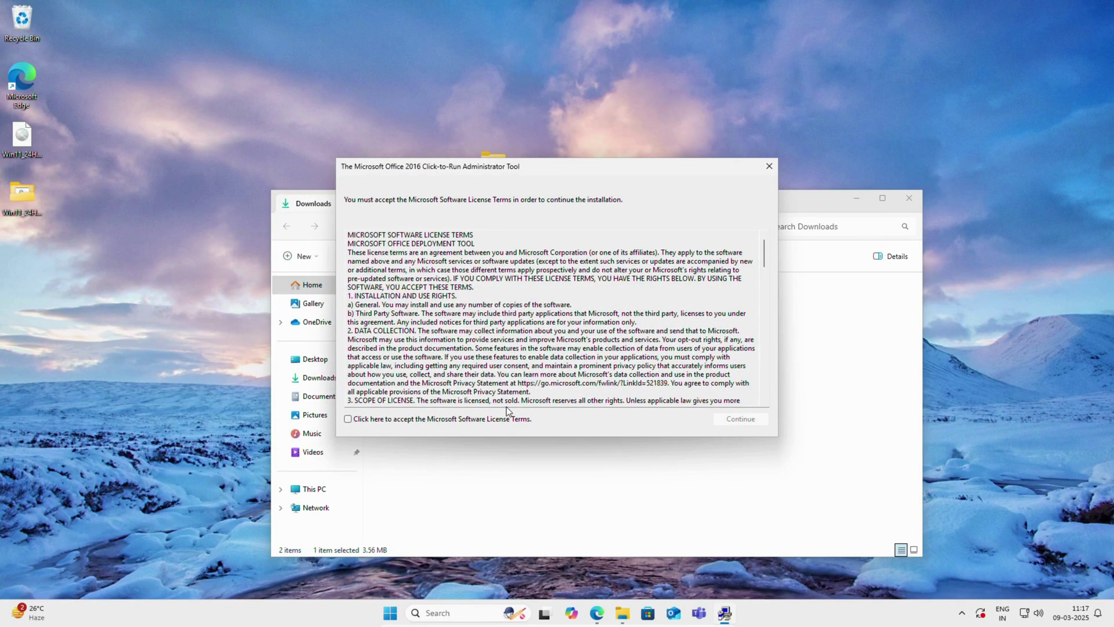
pyautogui.click(382, 422)
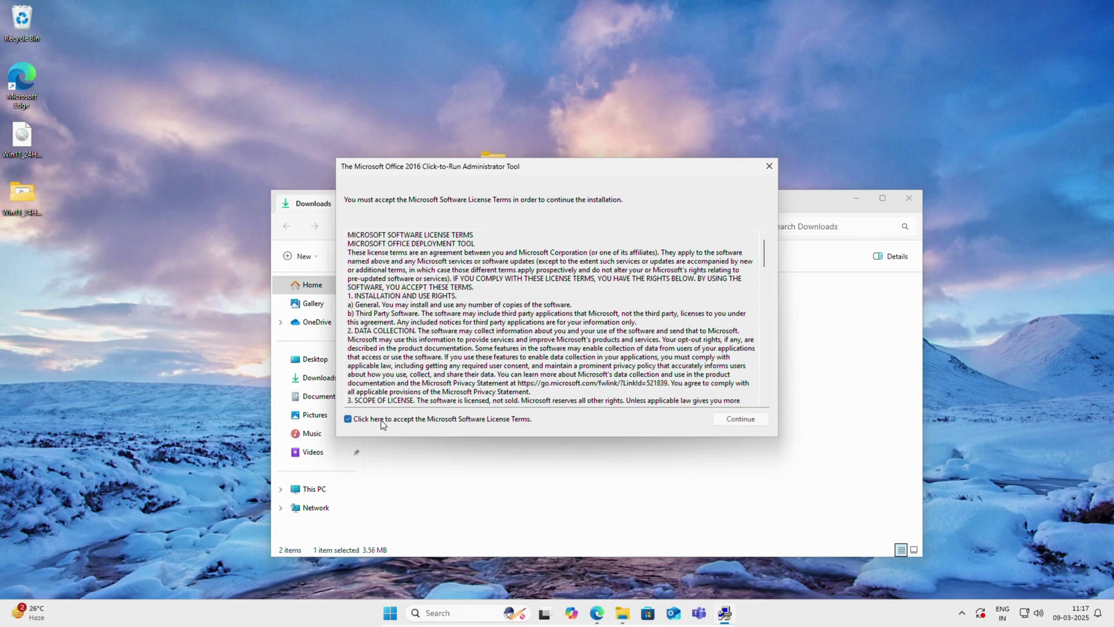
pyautogui.click(736, 419)
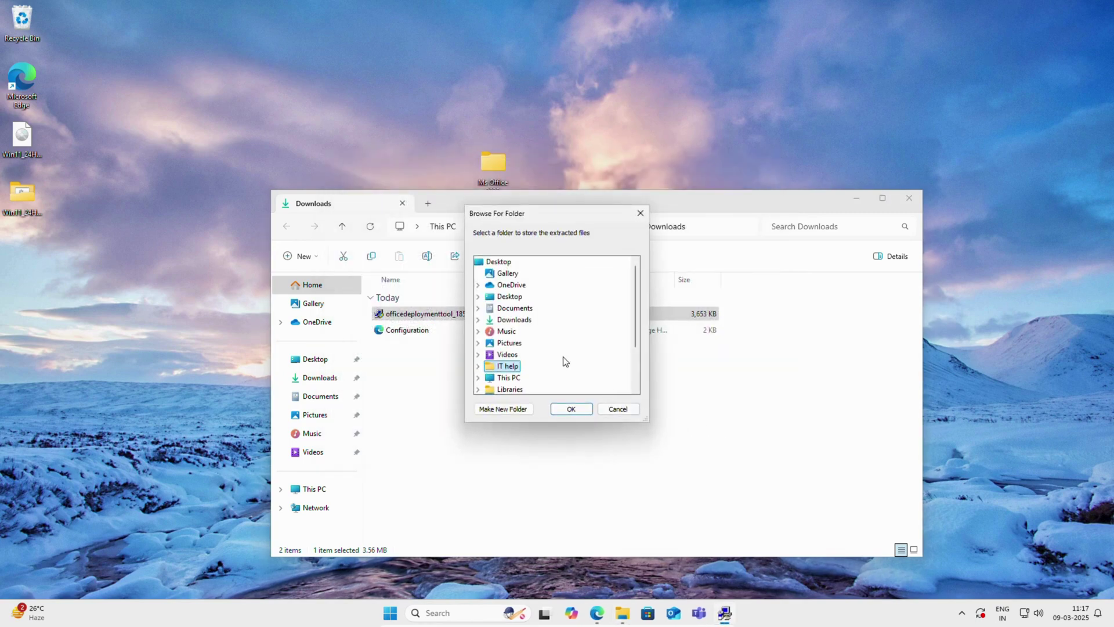
# - Extract the deployment tool's files into the Ms Office 2025 folder on the desktop
pyautogui.click(505, 264)
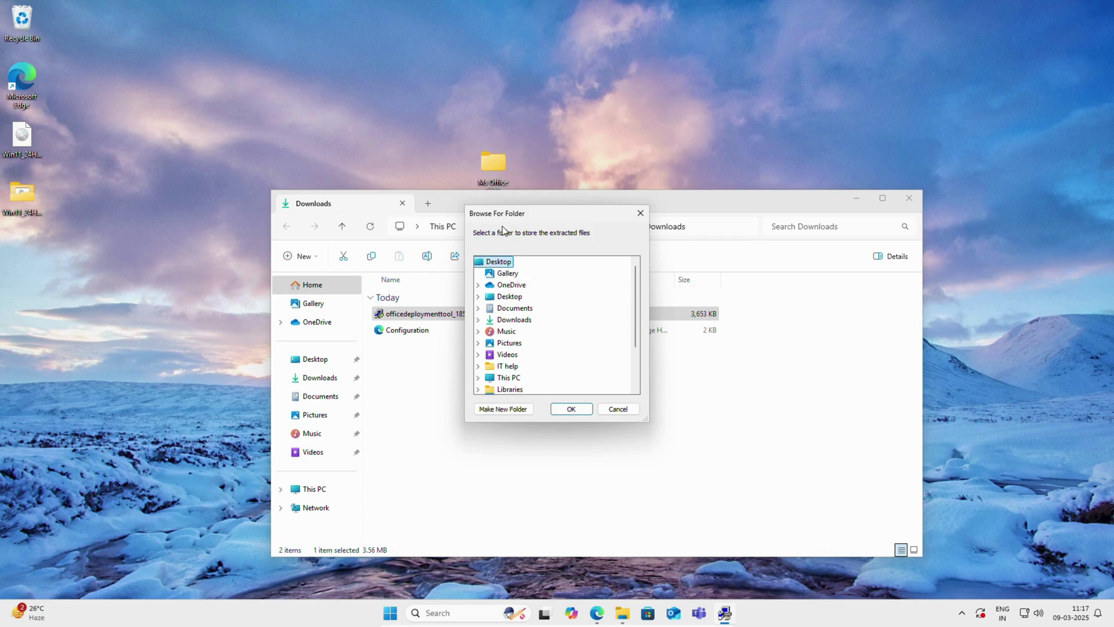
pyautogui.scroll(-2, 604, 314)
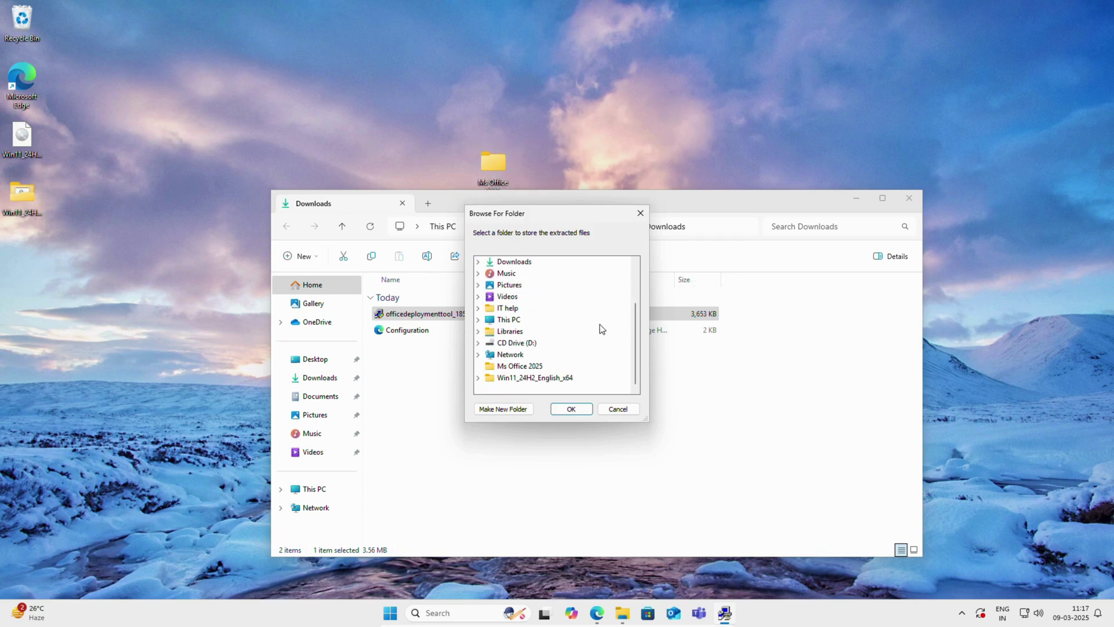
pyautogui.click(541, 368)
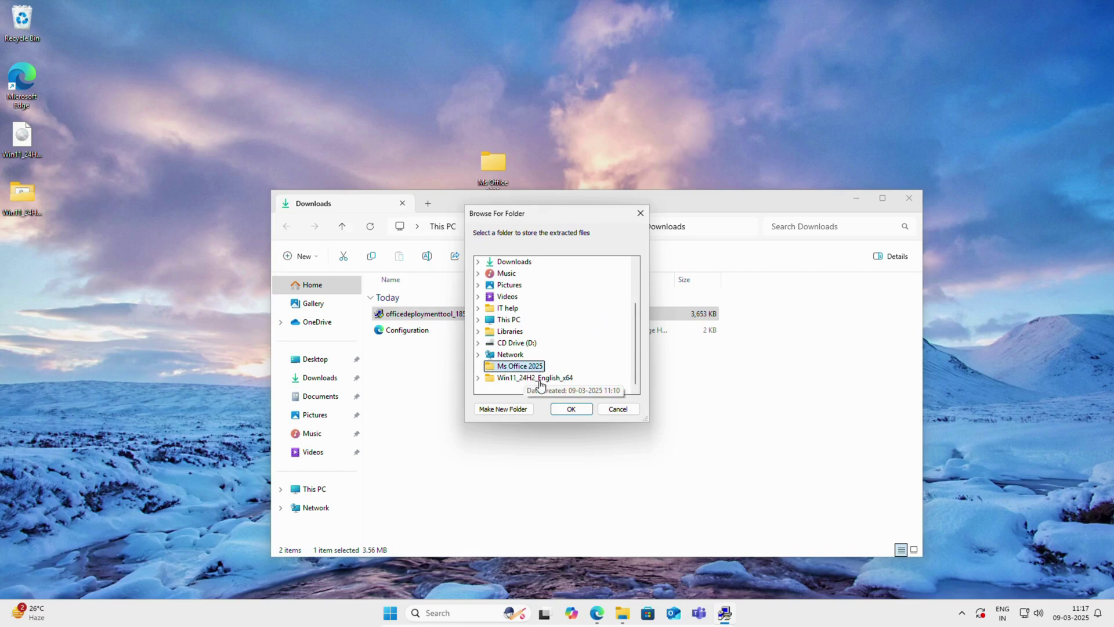
pyautogui.click(575, 410)
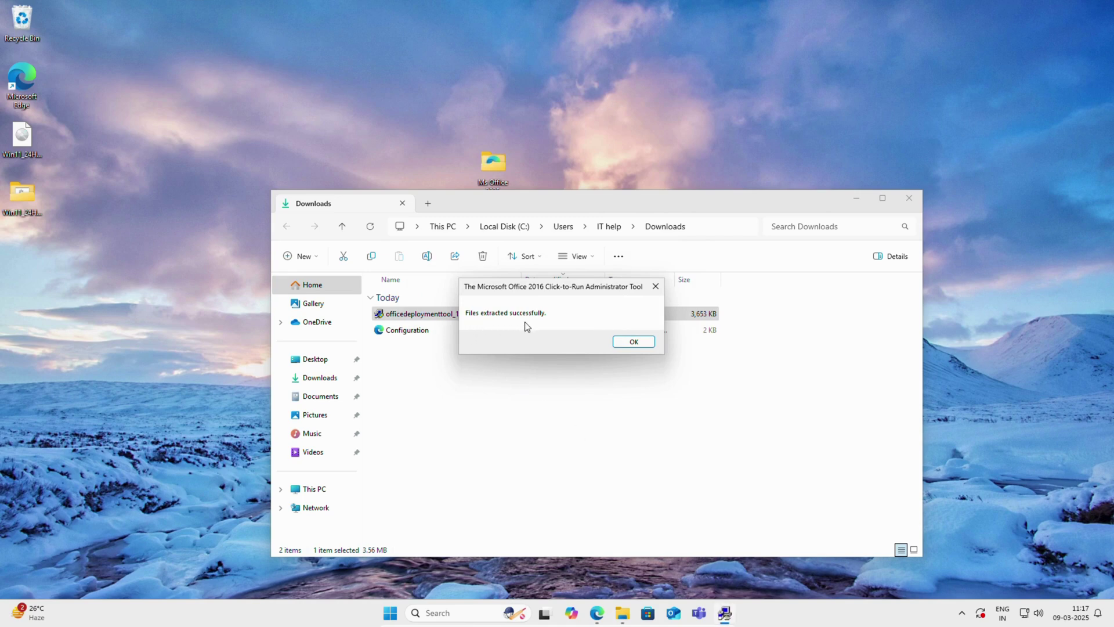
pyautogui.click(639, 346)
# - Copy the Configuration file from Downloads into the Ms Office 2025 folder on the desktop
pyautogui.click(411, 331)
pyautogui.rightClick(415, 332)
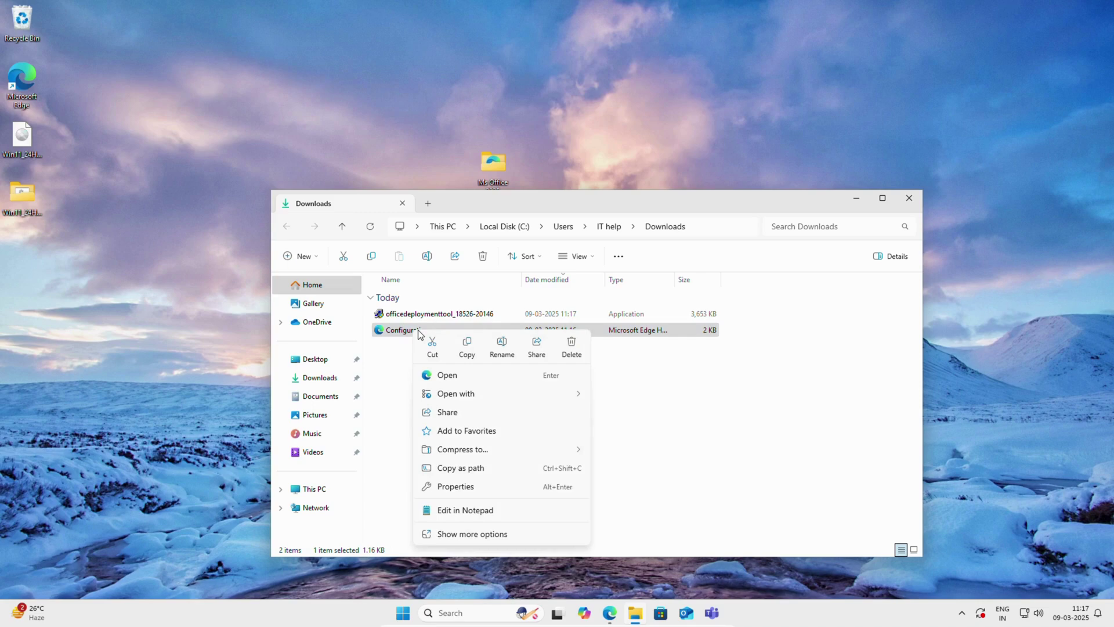
pyautogui.click(467, 348)
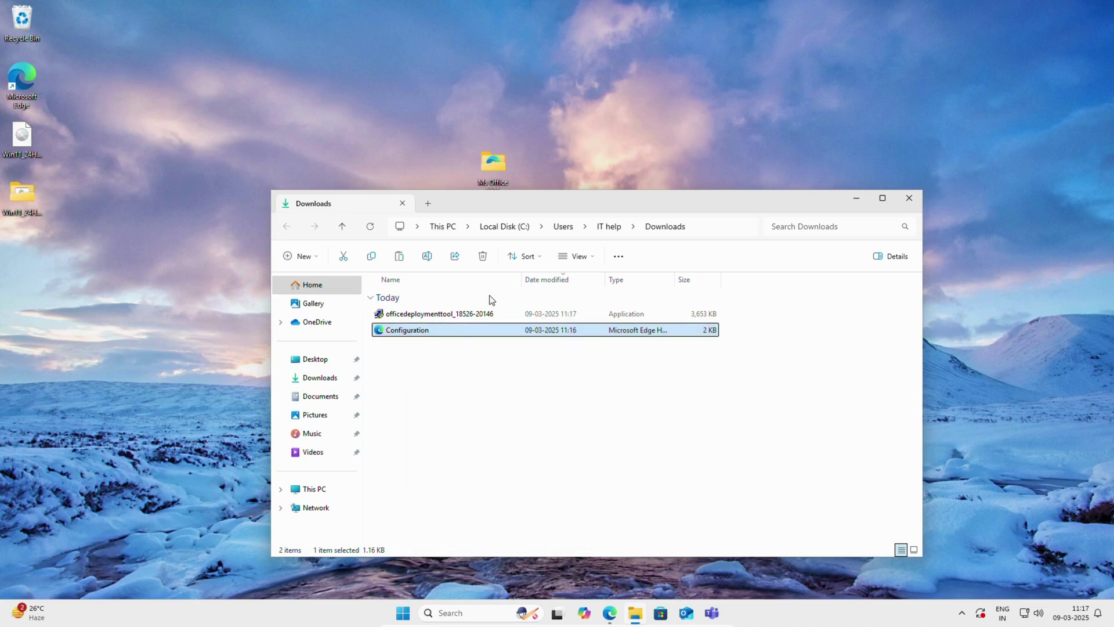
pyautogui.click(856, 198)
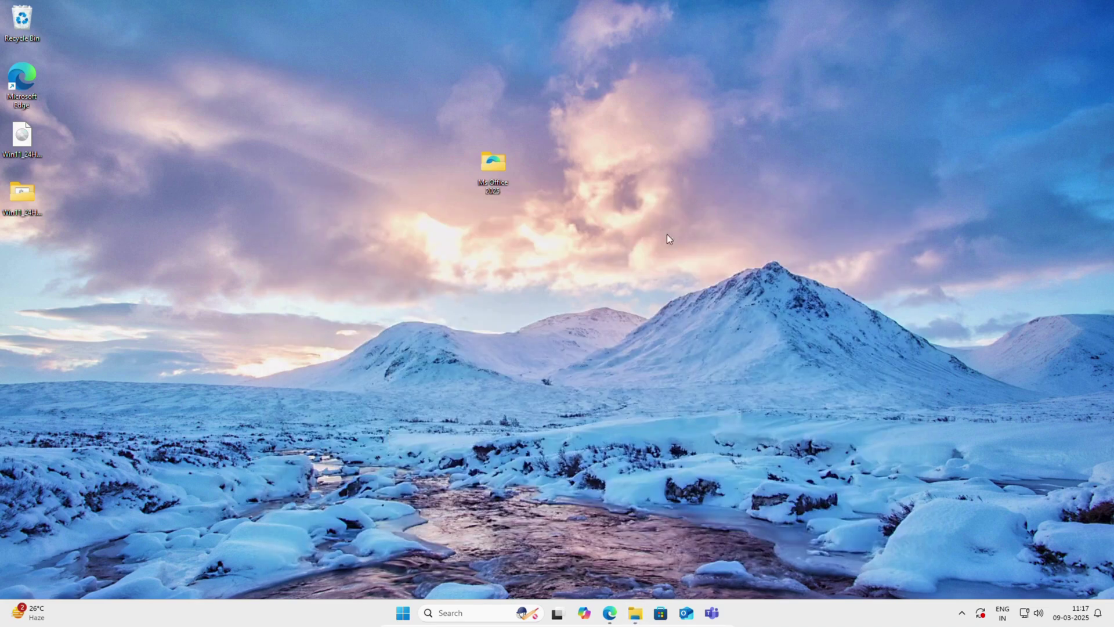
pyautogui.doubleClick(495, 169)
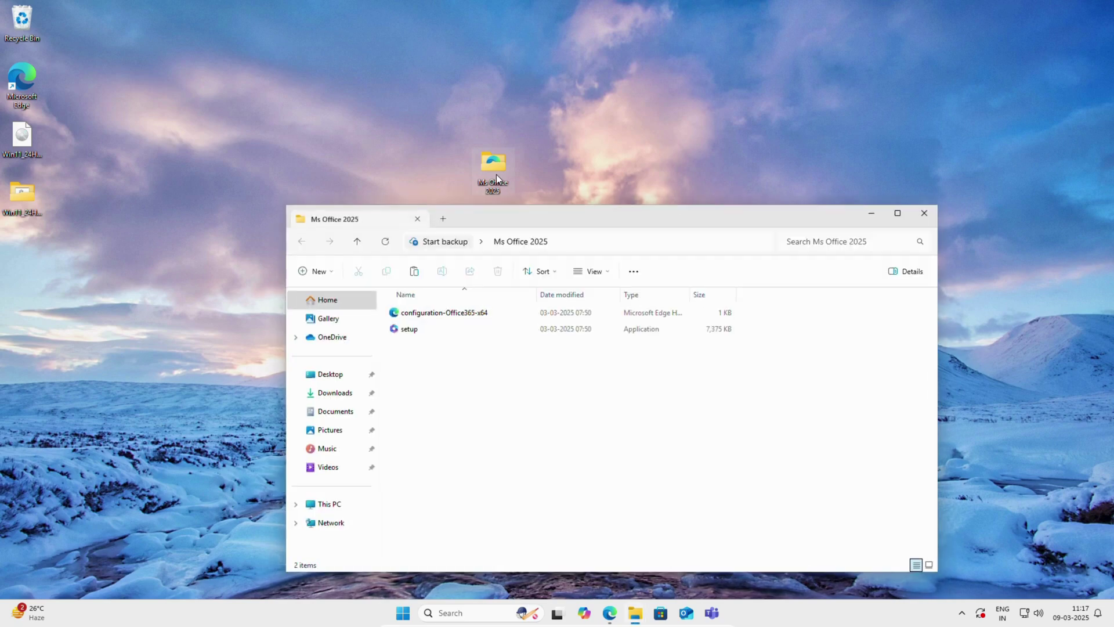
pyautogui.rightClick(442, 363)
pyautogui.click(460, 376)
pyautogui.click(451, 397)
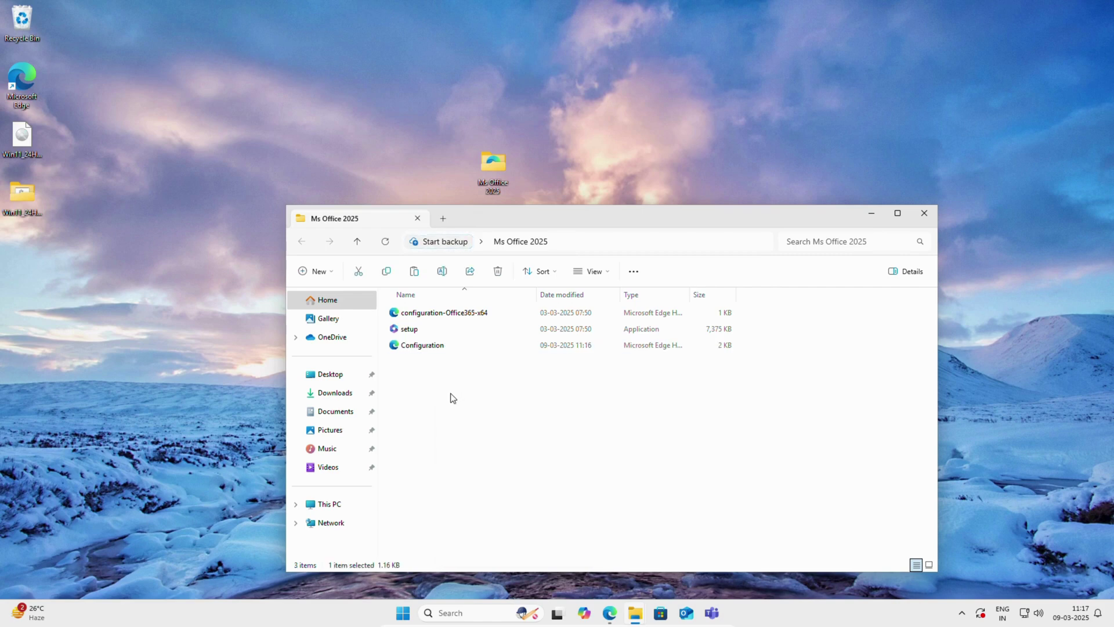
# - Delete the sample file configuration-Office365-x64 from the Ms Office 2025 folder
pyautogui.click(436, 316)
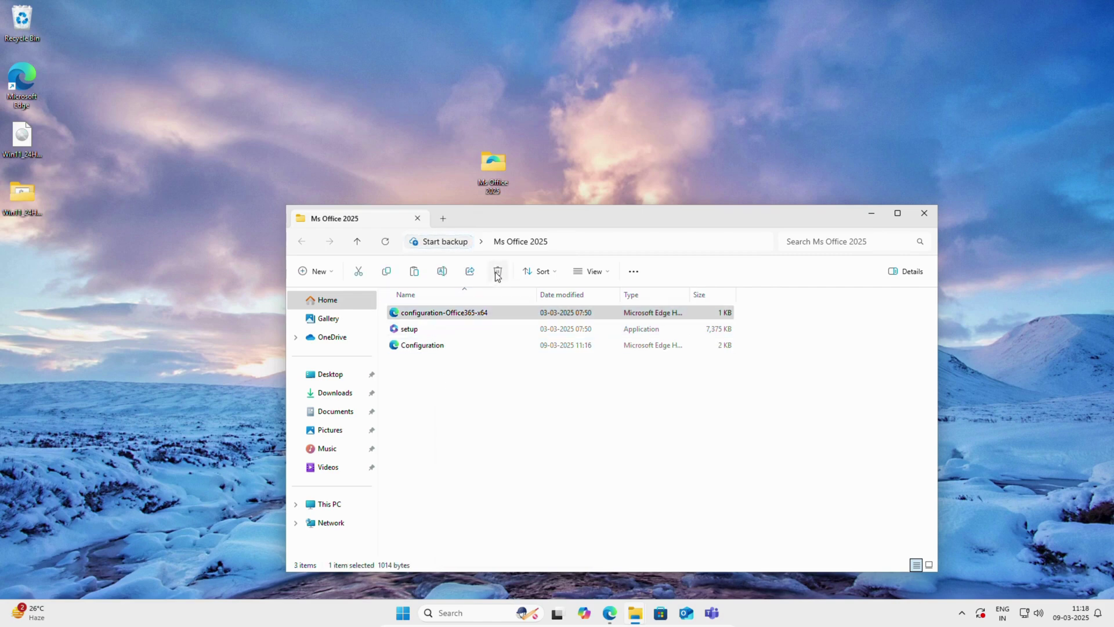
pyautogui.click(498, 271)
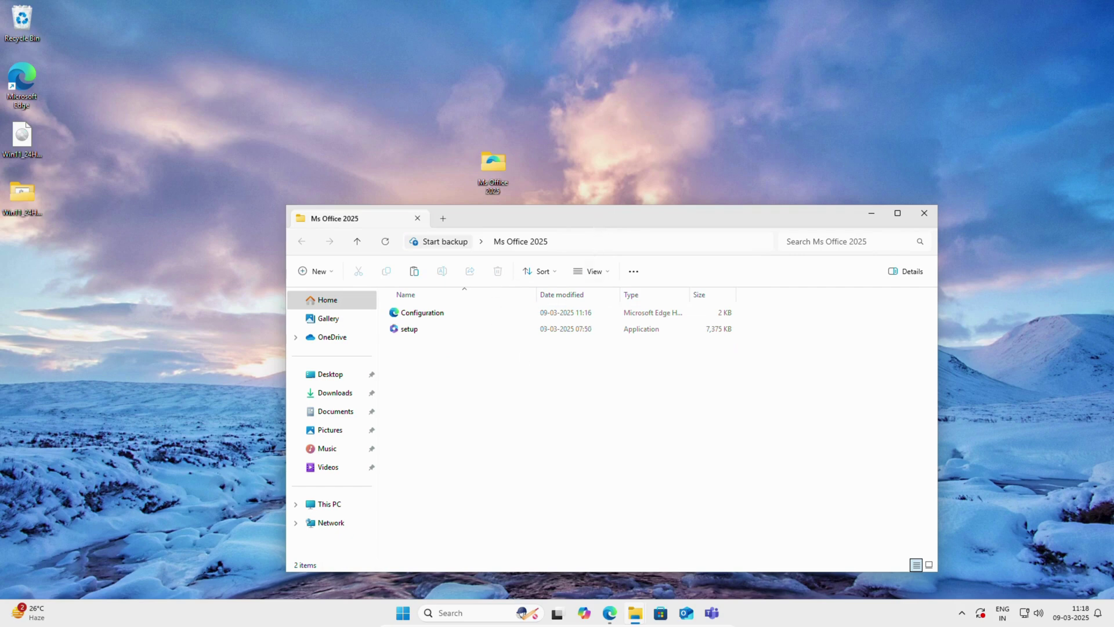
pyautogui.moveTo(597, 226); pyautogui.dragTo(523, 218)
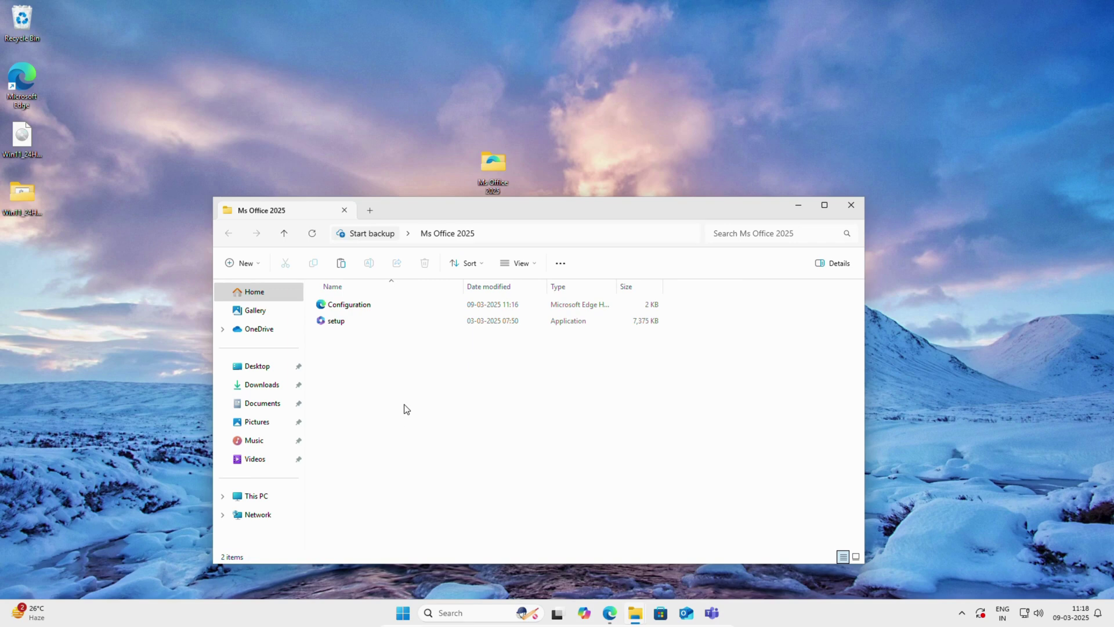
# - Copy the full path of the Ms Office 2025 folder to the clipboard
pyautogui.click(488, 231)
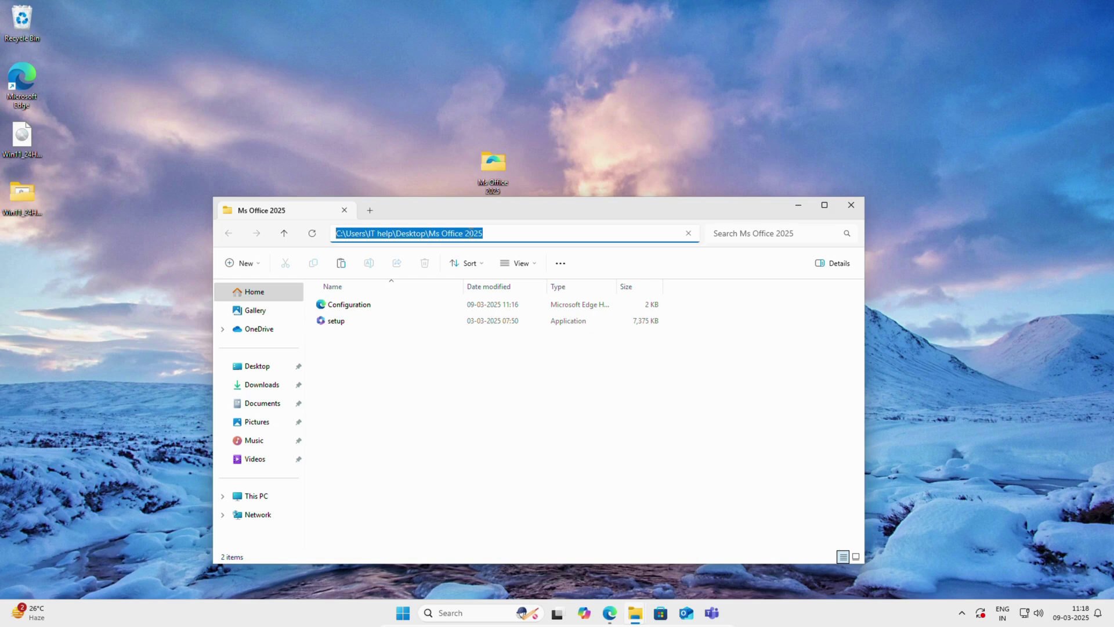
pyautogui.rightClick(471, 233)
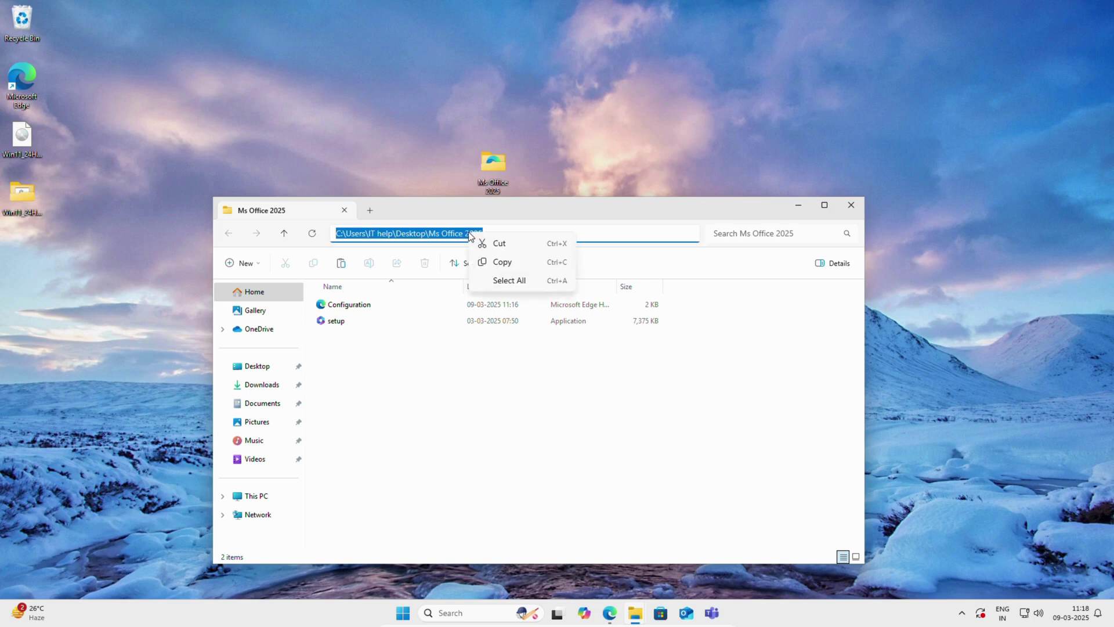
pyautogui.click(498, 263)
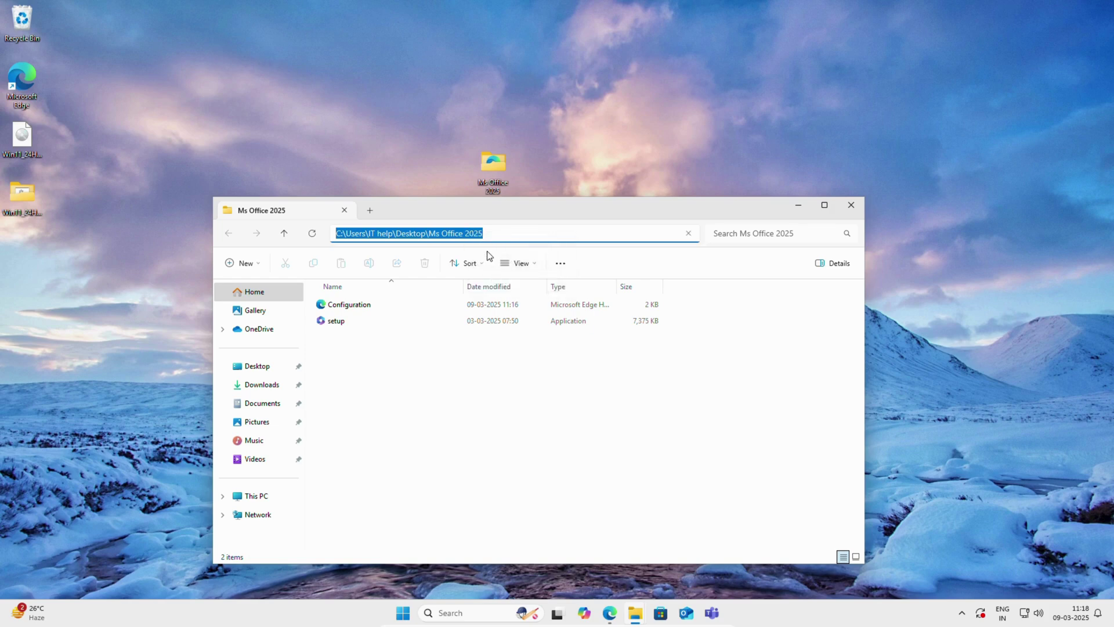
# - Search for cmd and open Command Prompt with administrator rights, allowing it to make changes to the device
pyautogui.click(454, 393)
pyautogui.click(471, 617)
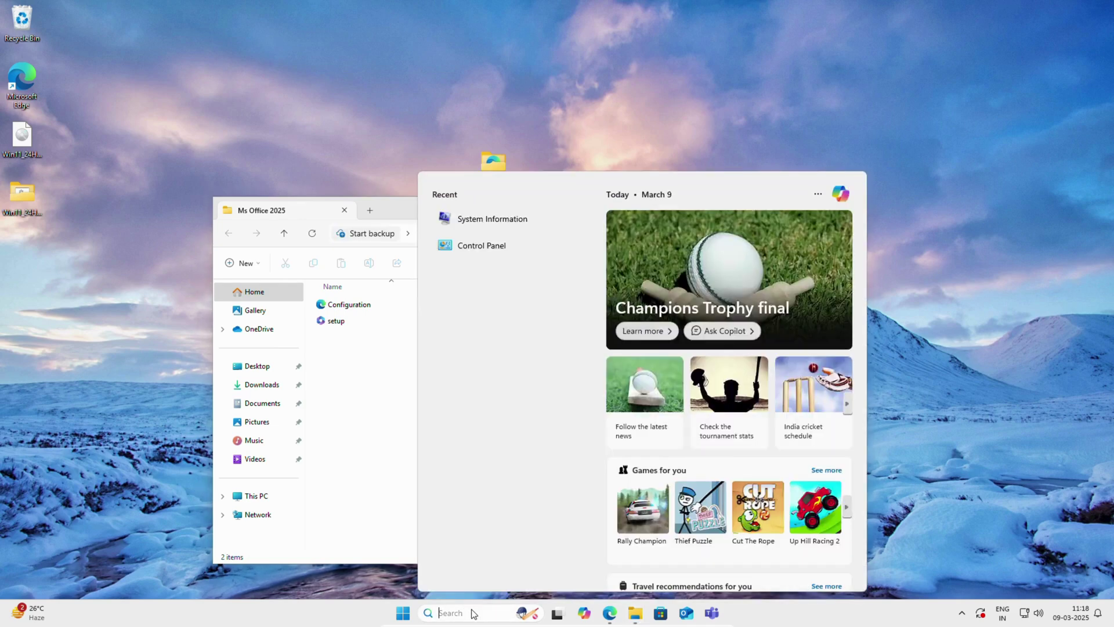
pyautogui.write('cmd')
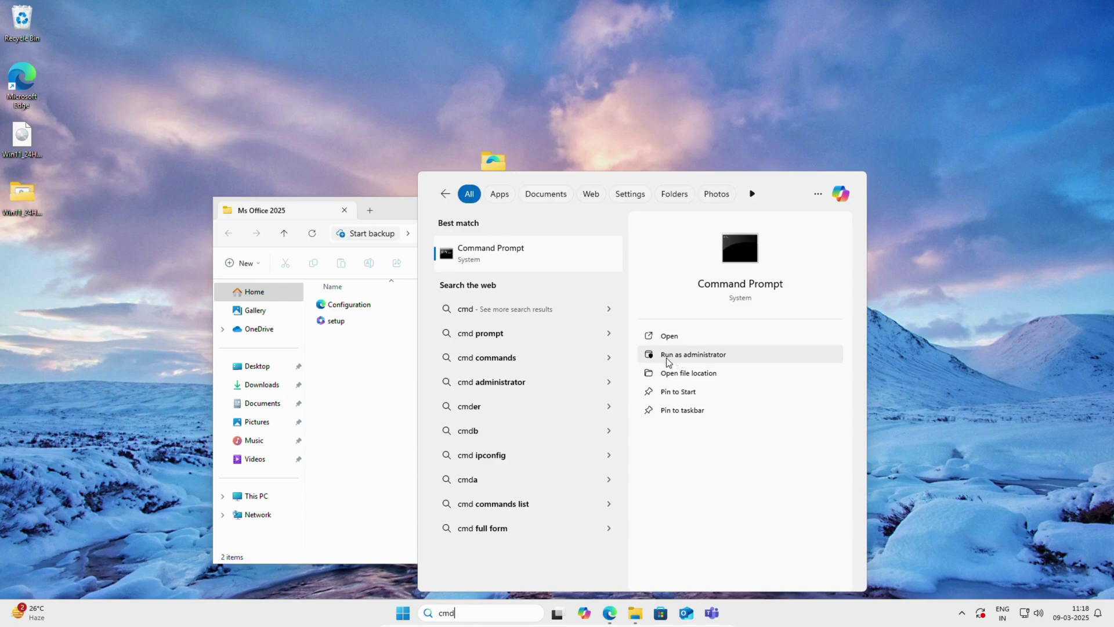
pyautogui.click(695, 356)
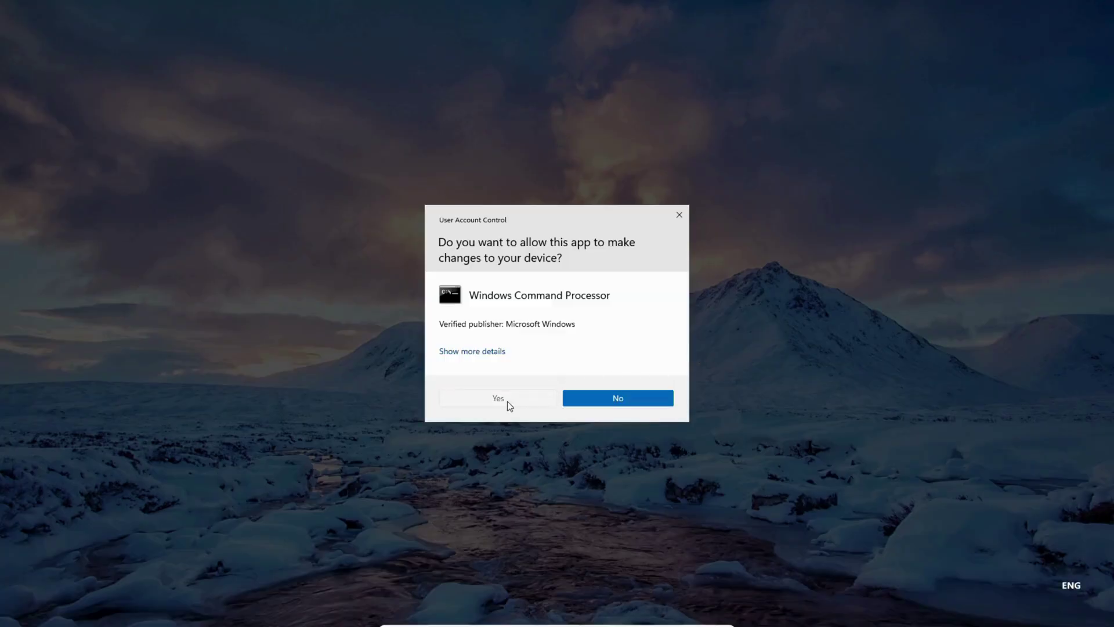
pyautogui.click(508, 402)
pyautogui.moveTo(455, 152); pyautogui.dragTo(613, 304)
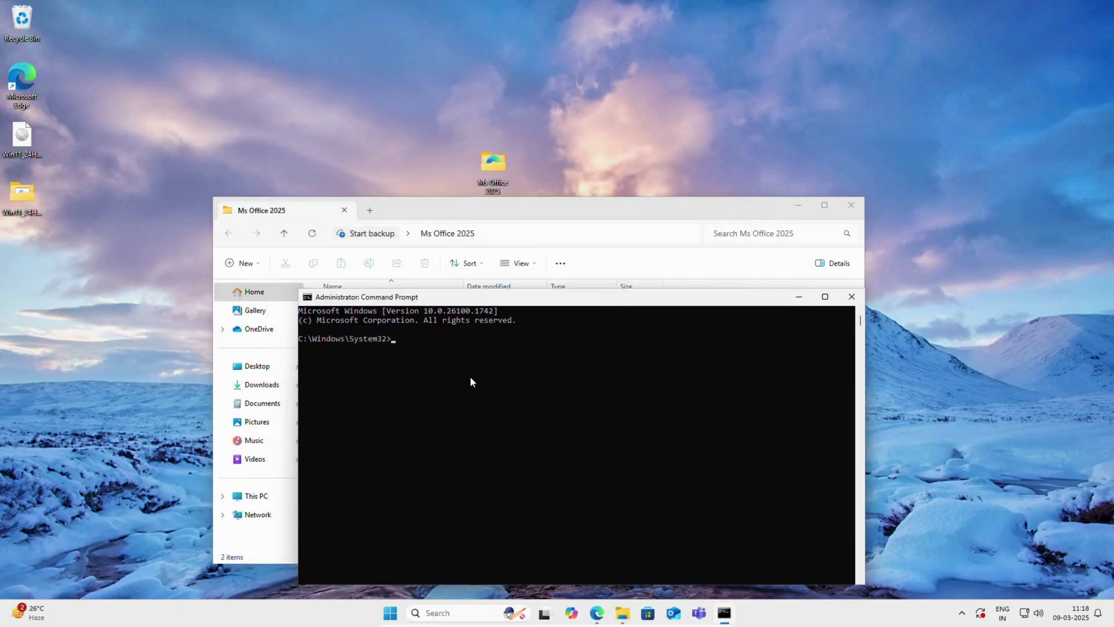
# - Change to the Ms Office 2025 folder with cd and the copied path, and run setup /configure configuration.xml
pyautogui.write('cd')
pyautogui.rightClick(415, 347)
pyautogui.press('Return')
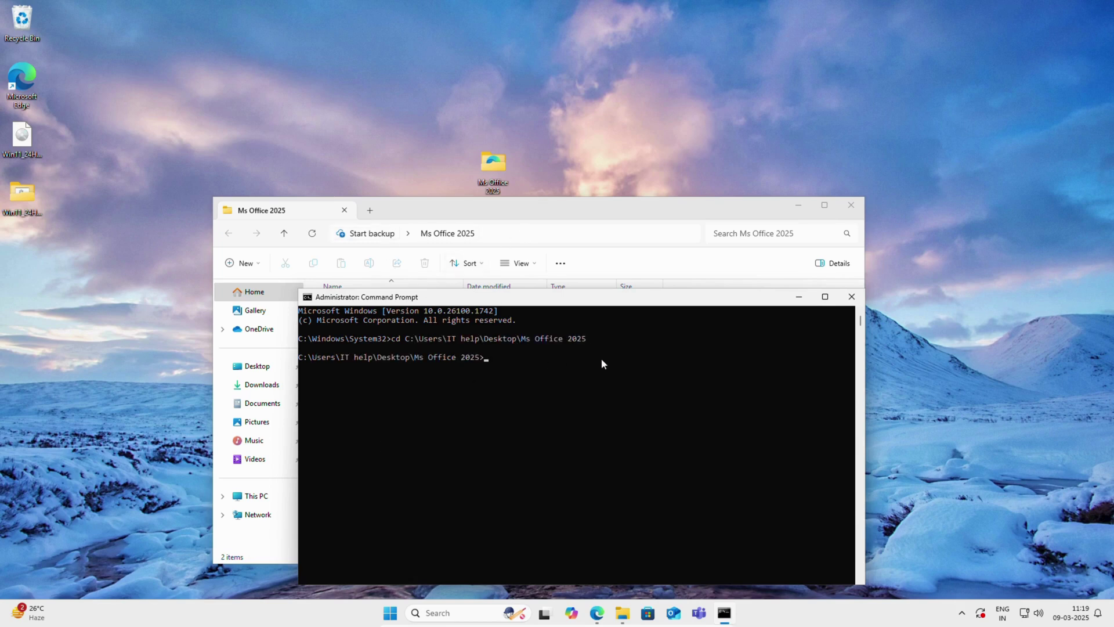
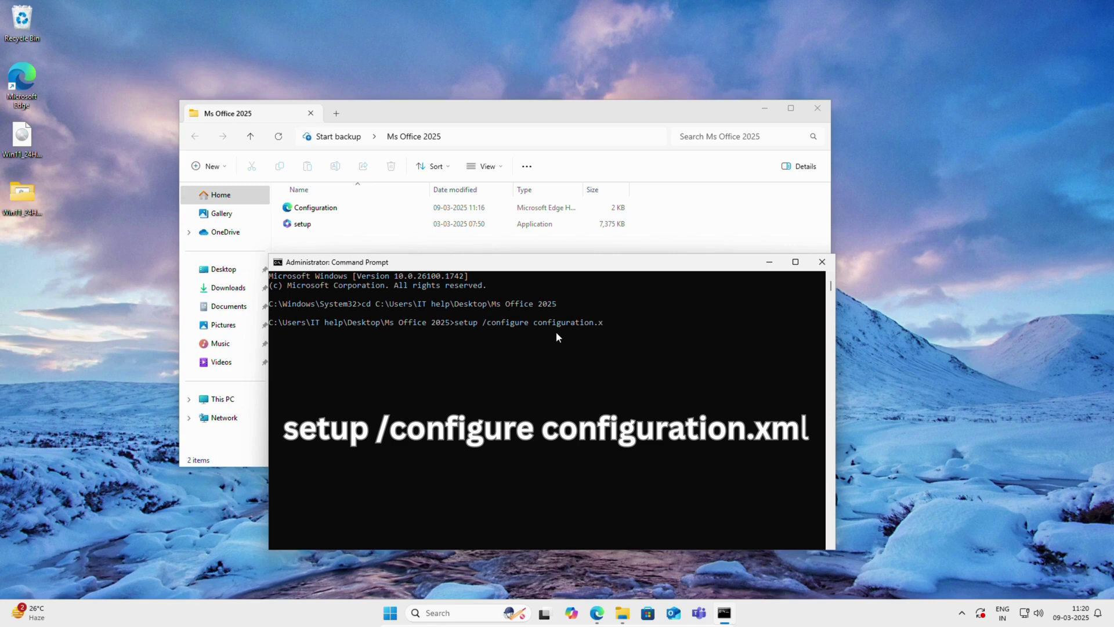
pyautogui.write('l')
pyautogui.press('Return')
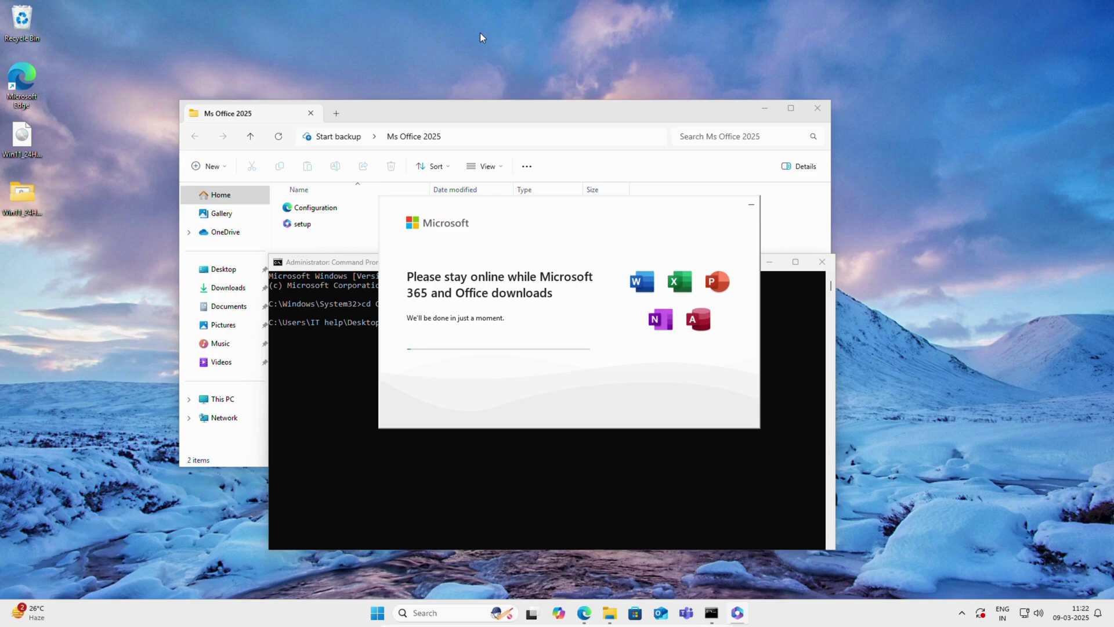
# - Close the Command Prompt and Ms Office 2025 folder windows, leaving only the Office installer on the desktop
pyautogui.click(798, 296)
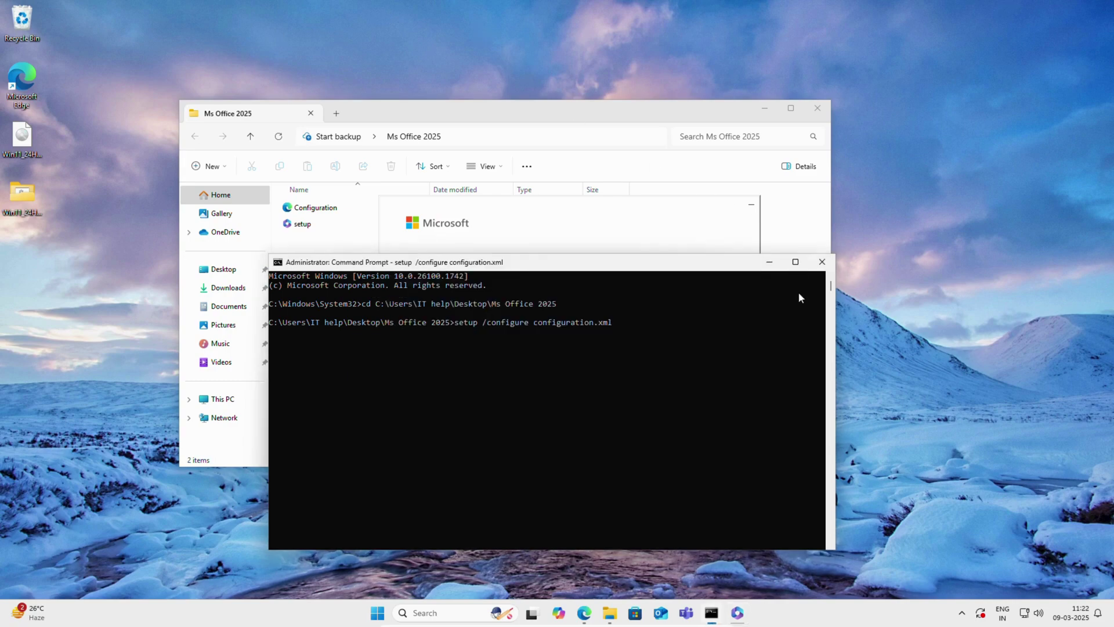
pyautogui.click(822, 262)
pyautogui.click(806, 120)
pyautogui.click(817, 108)
pyautogui.moveTo(591, 206); pyautogui.dragTo(574, 134)
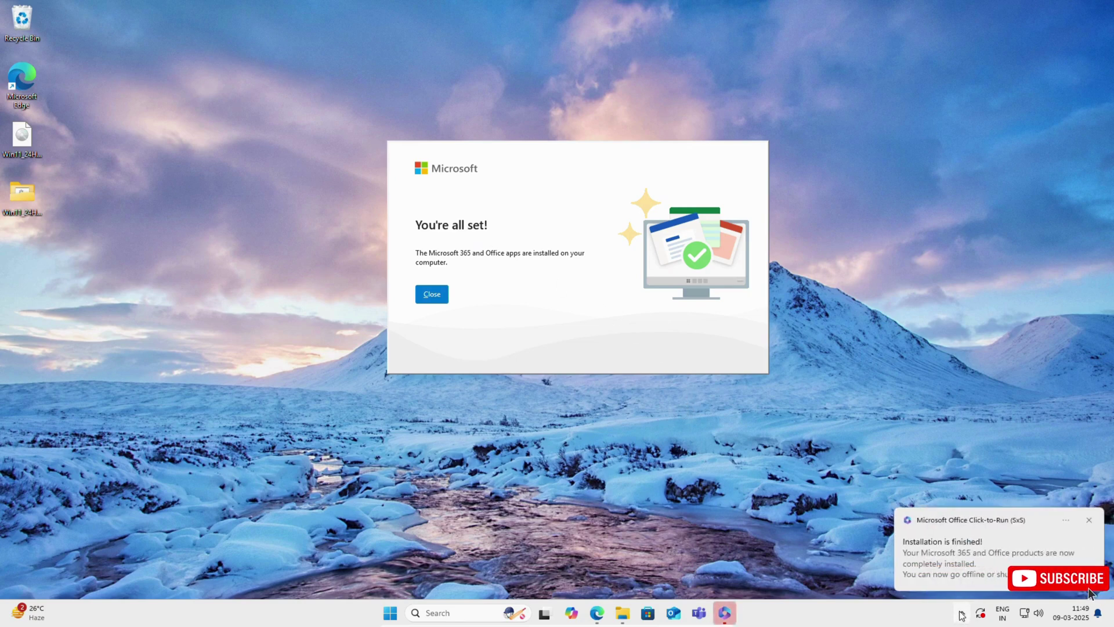
# - Dismiss the Click-to-Run notification and close the finished Office installer
pyautogui.click(1089, 520)
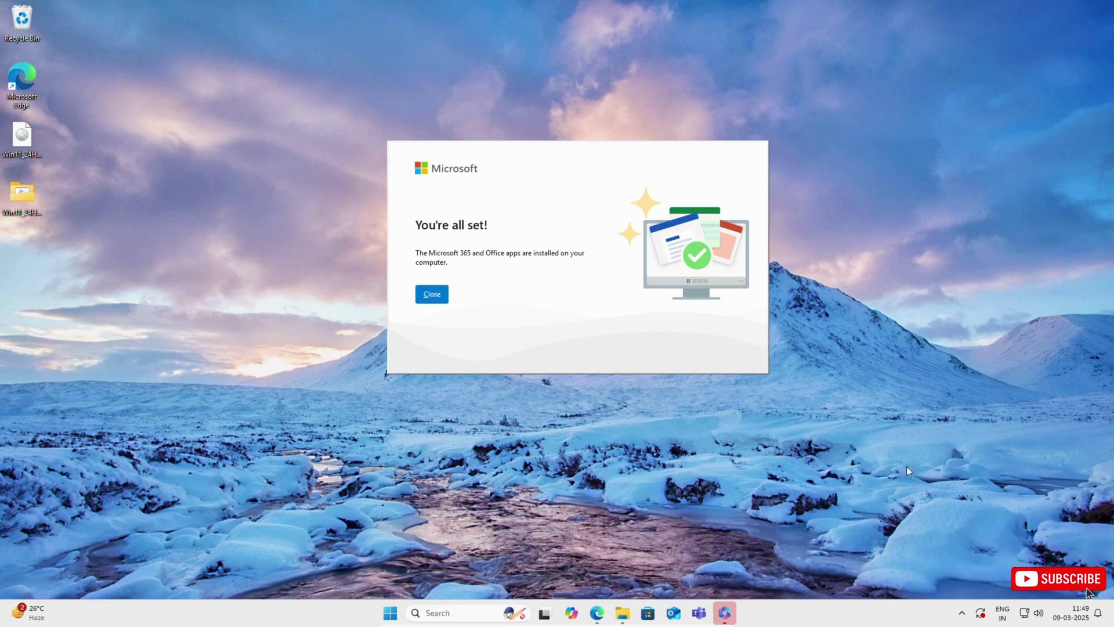
pyautogui.click(440, 295)
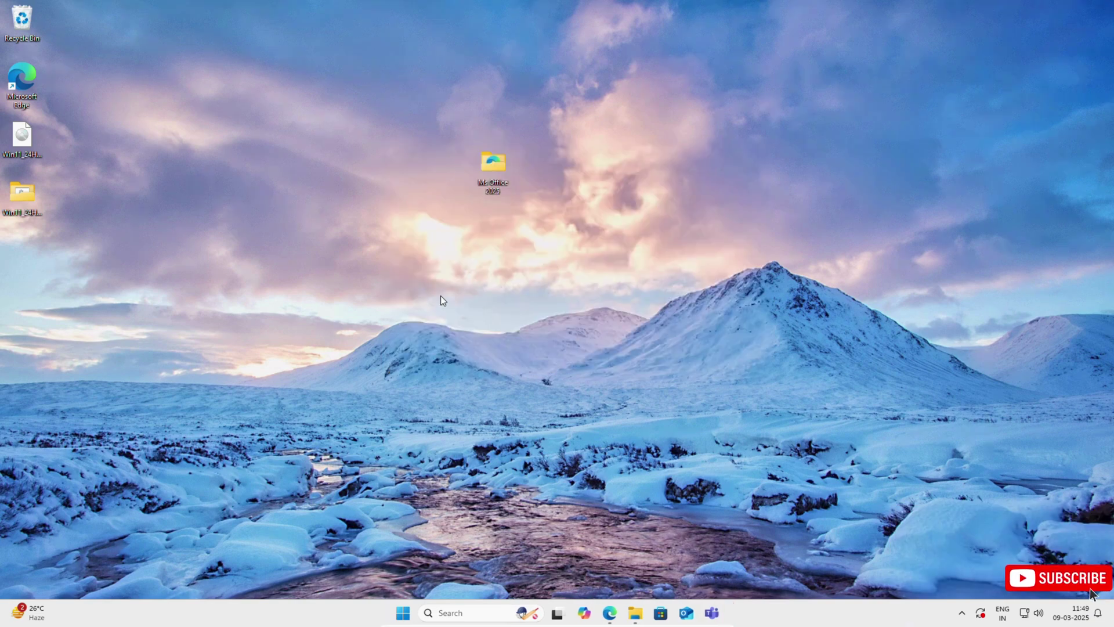
# - Open Word, accept the Office license agreement and close the privacy notice
pyautogui.click(491, 613)
pyautogui.write('word')
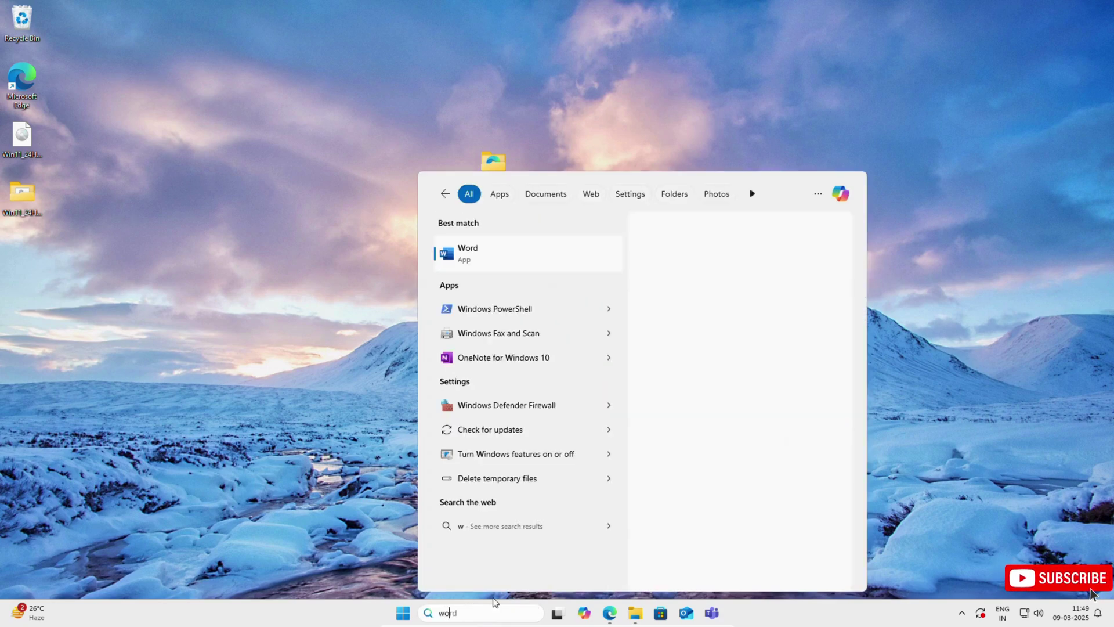
pyautogui.click(470, 254)
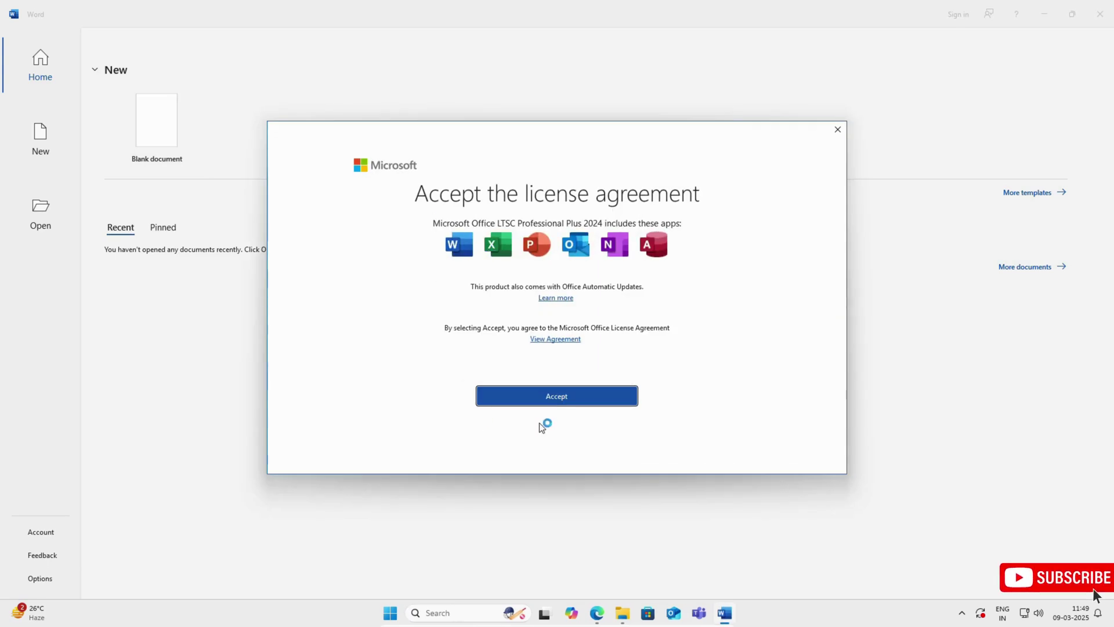
pyautogui.click(562, 398)
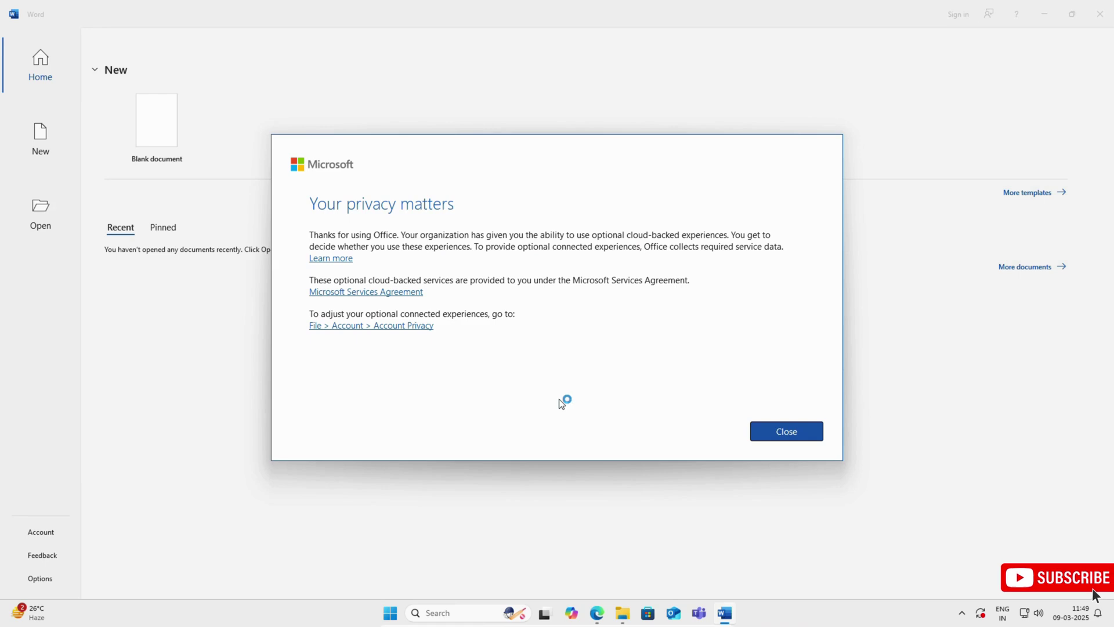
pyautogui.click(787, 433)
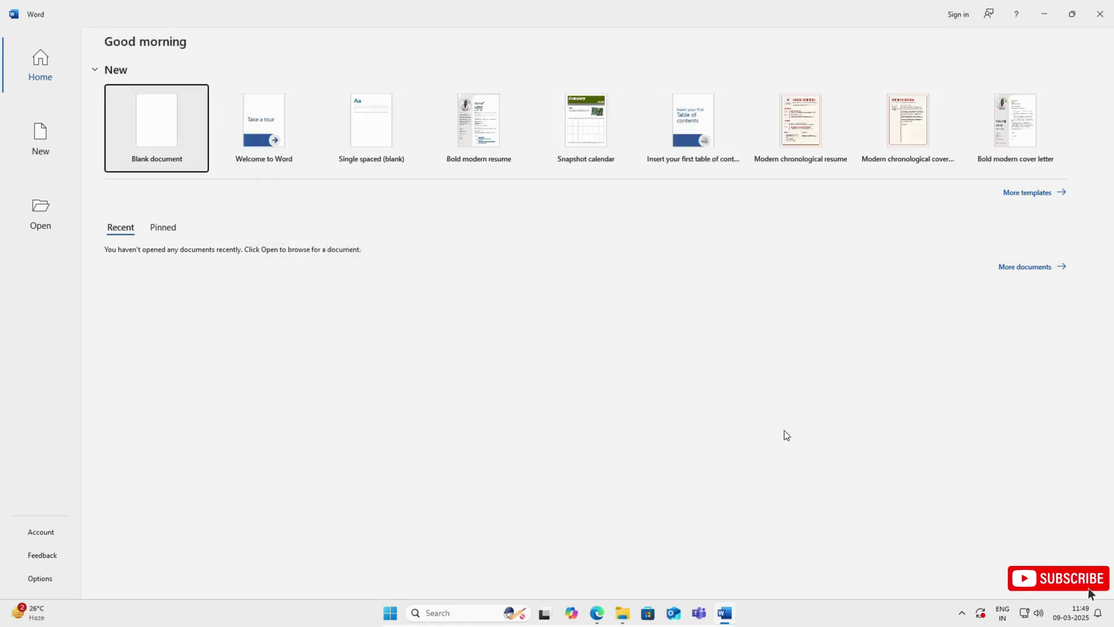
# - Create a blank Word document and look through its Design, Layout, Mailings and References commands
pyautogui.click(166, 149)
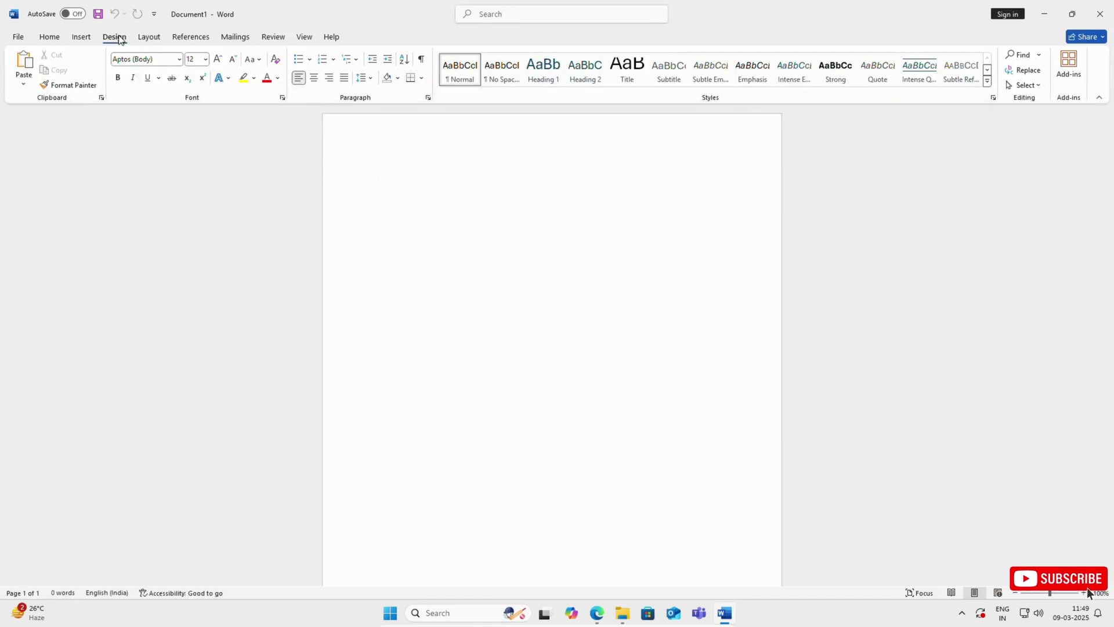
pyautogui.click(114, 37)
pyautogui.click(149, 37)
pyautogui.click(235, 37)
pyautogui.click(191, 36)
pyautogui.click(146, 39)
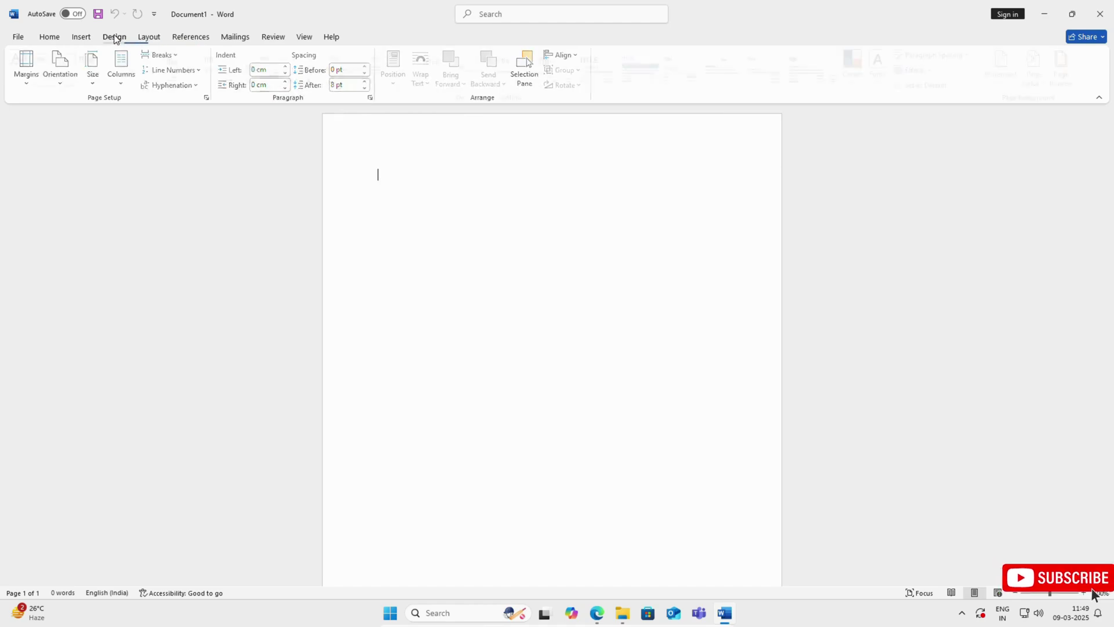
pyautogui.click(115, 36)
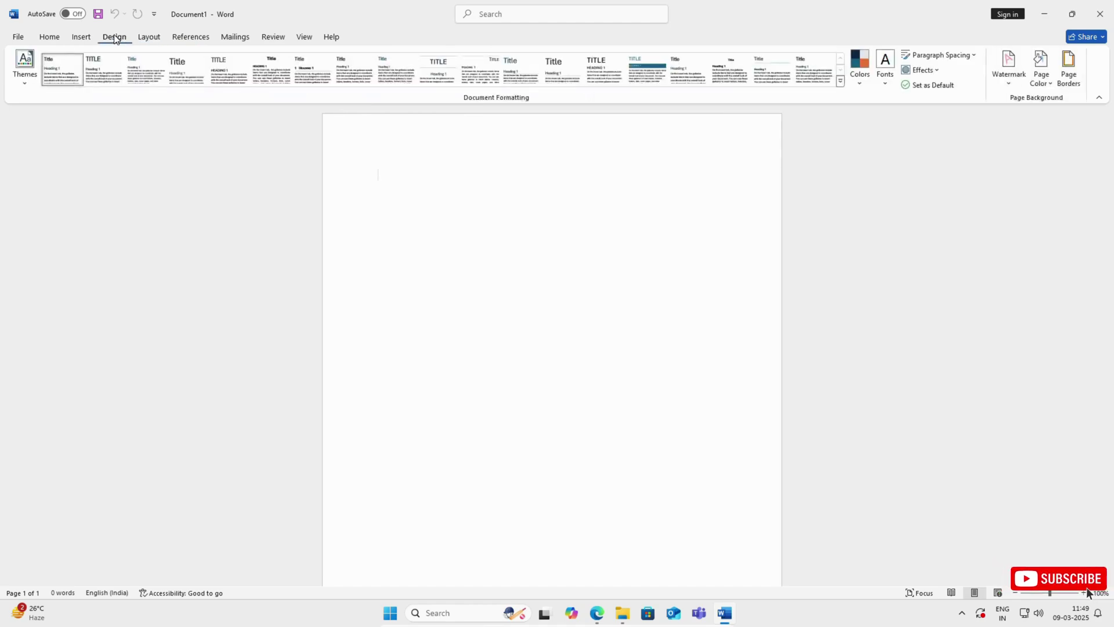
# - Check the Office product and activation information on Word's Account page, and close Word
pyautogui.click(18, 37)
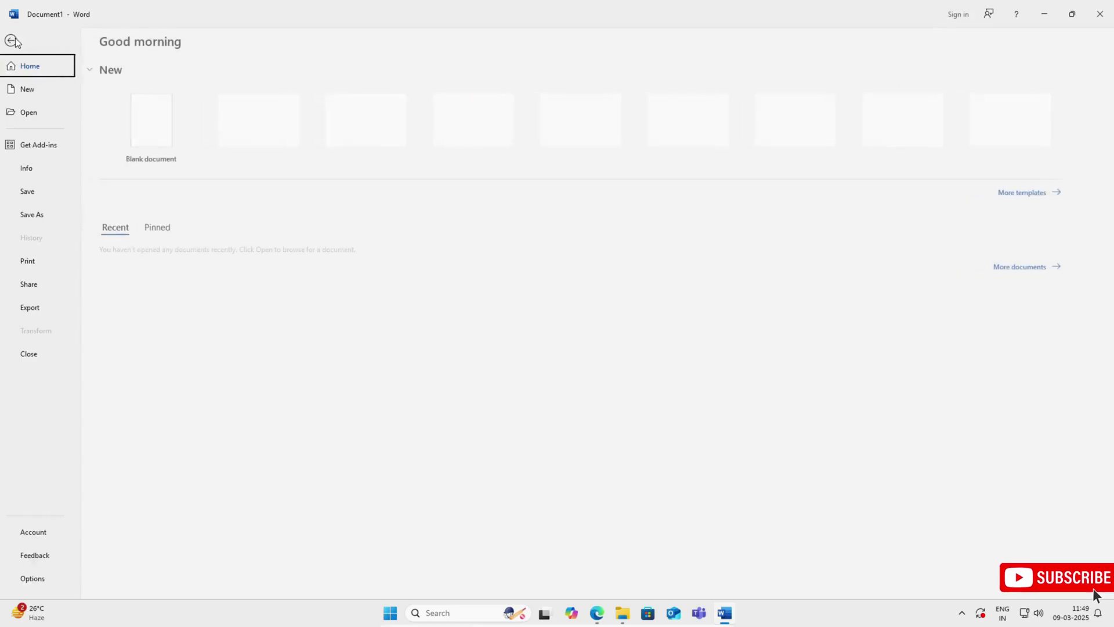
pyautogui.click(44, 533)
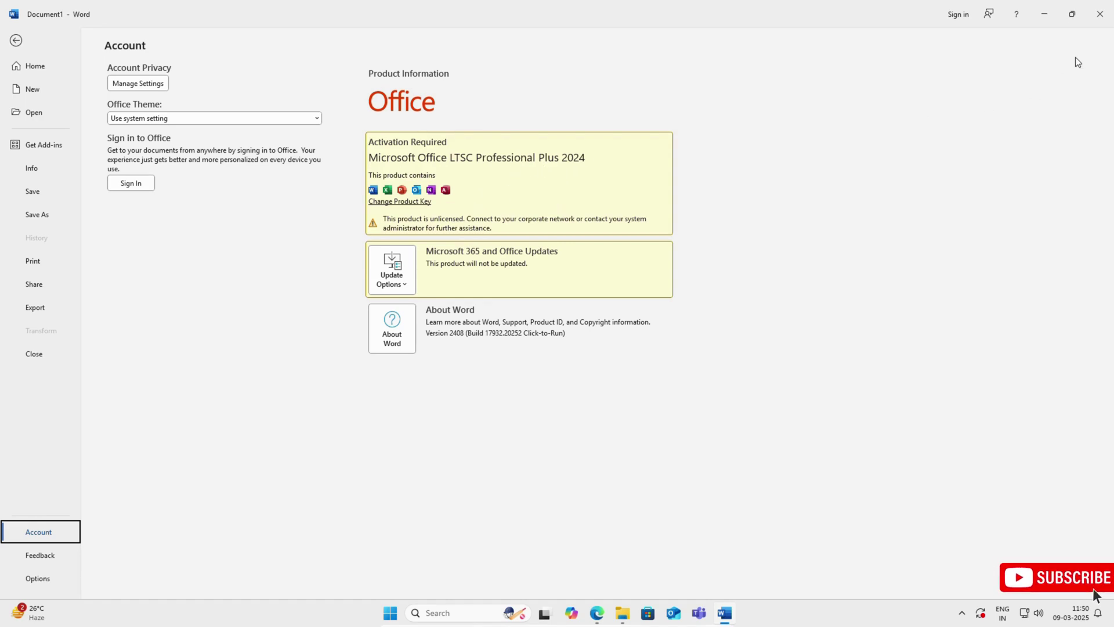
pyautogui.click(1100, 14)
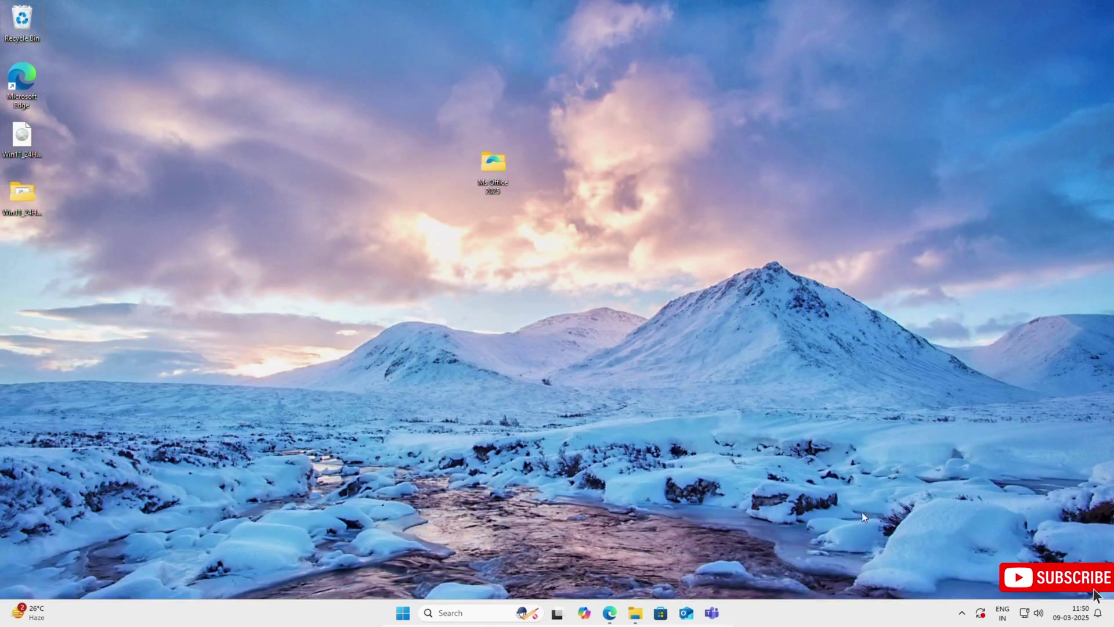
pyautogui.click(962, 613)
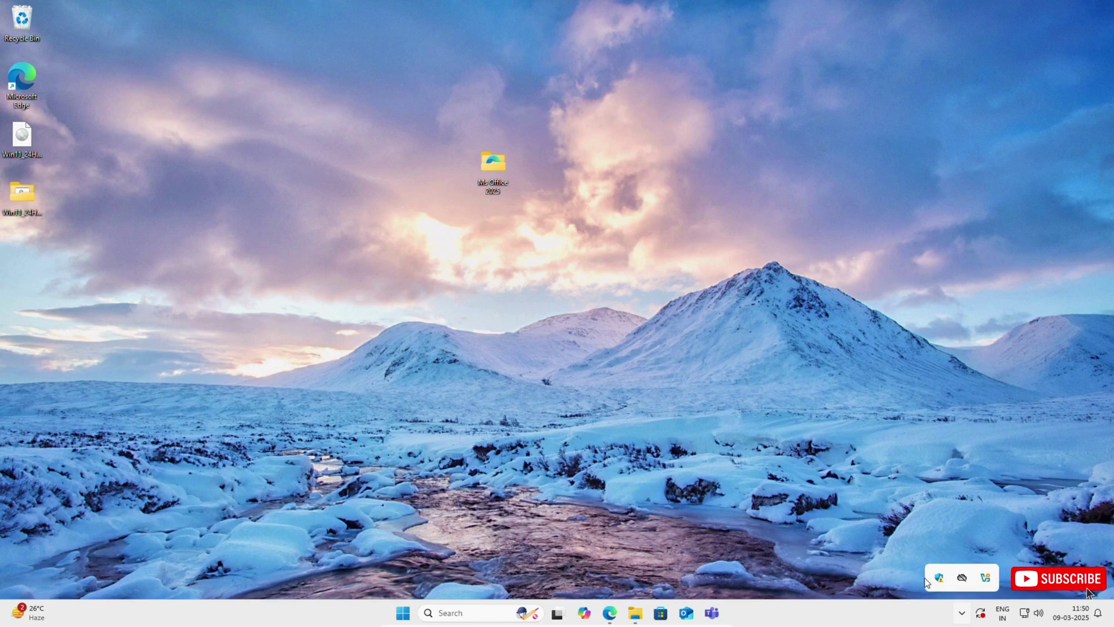
pyautogui.click(803, 527)
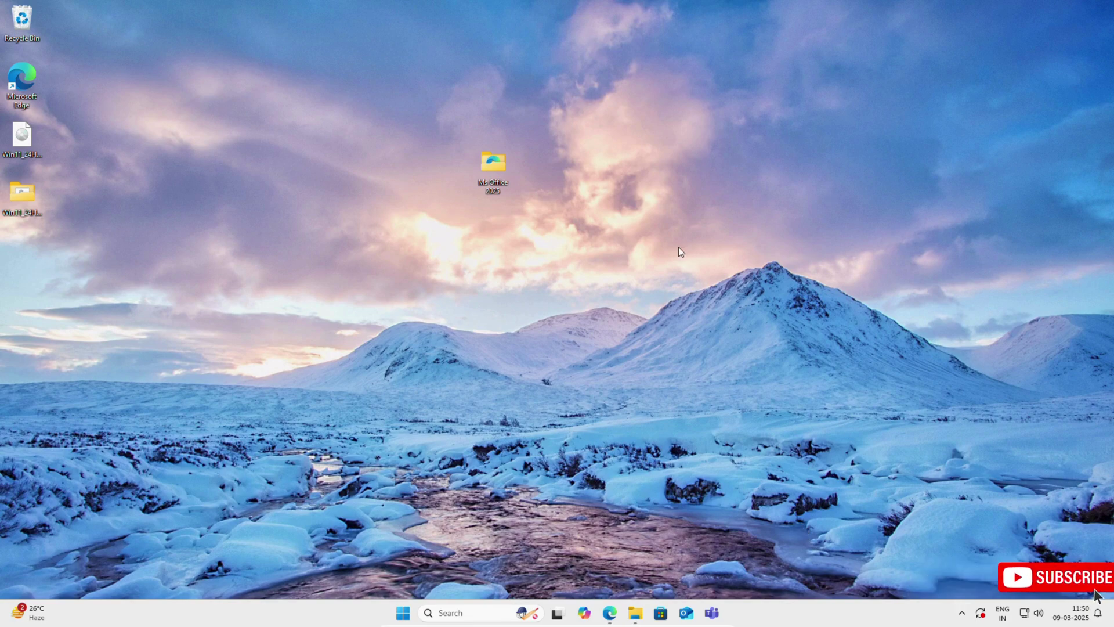
# - Switch to Microsoft Edge, search the web for mas githb and open the massgravel/Microsoft-Activation-Scripts repository on GitHub
pyautogui.click(610, 613)
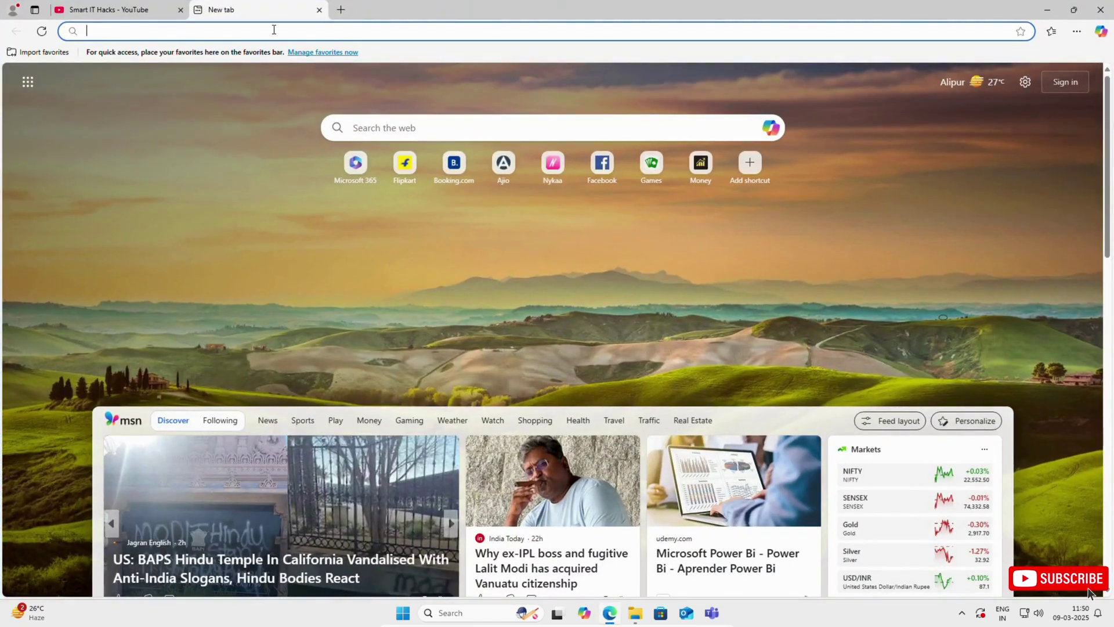
pyautogui.write('Mas')
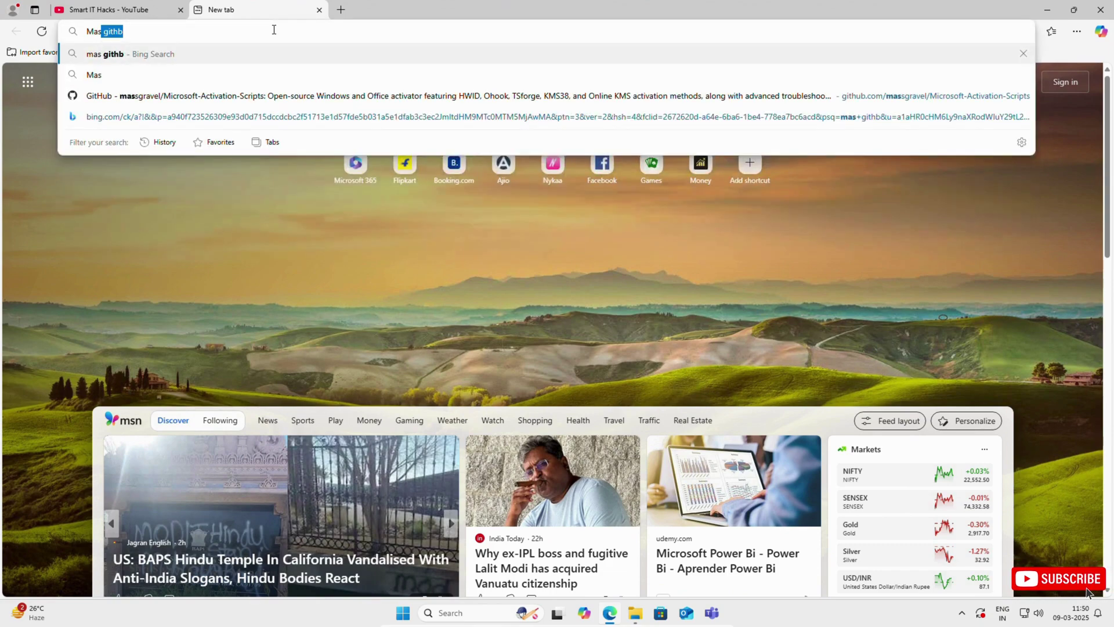
pyautogui.press('Return')
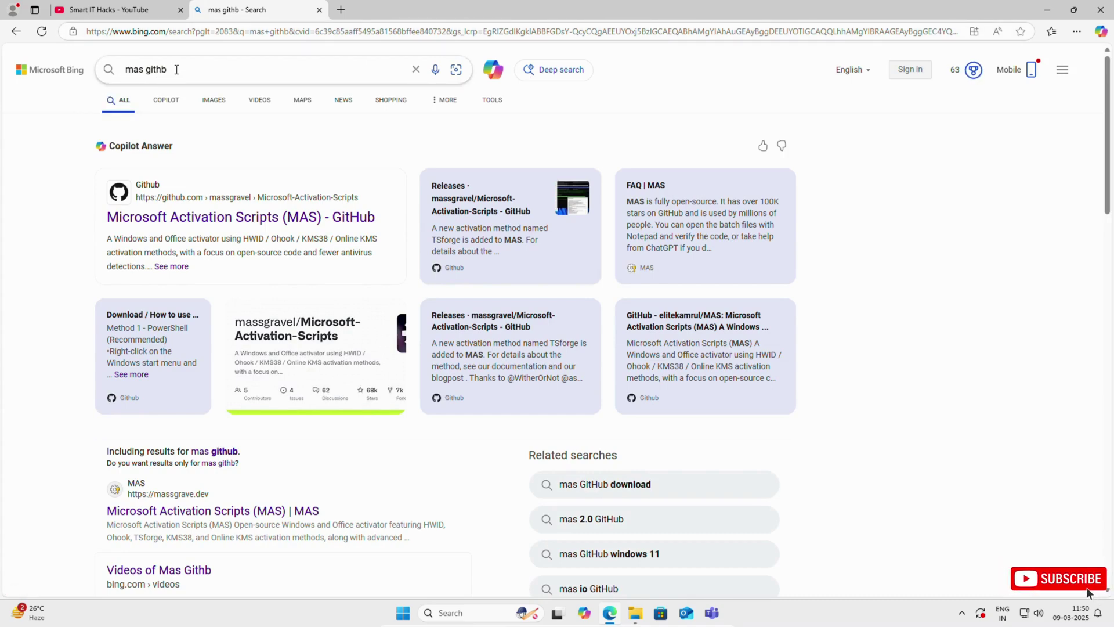
pyautogui.click(209, 218)
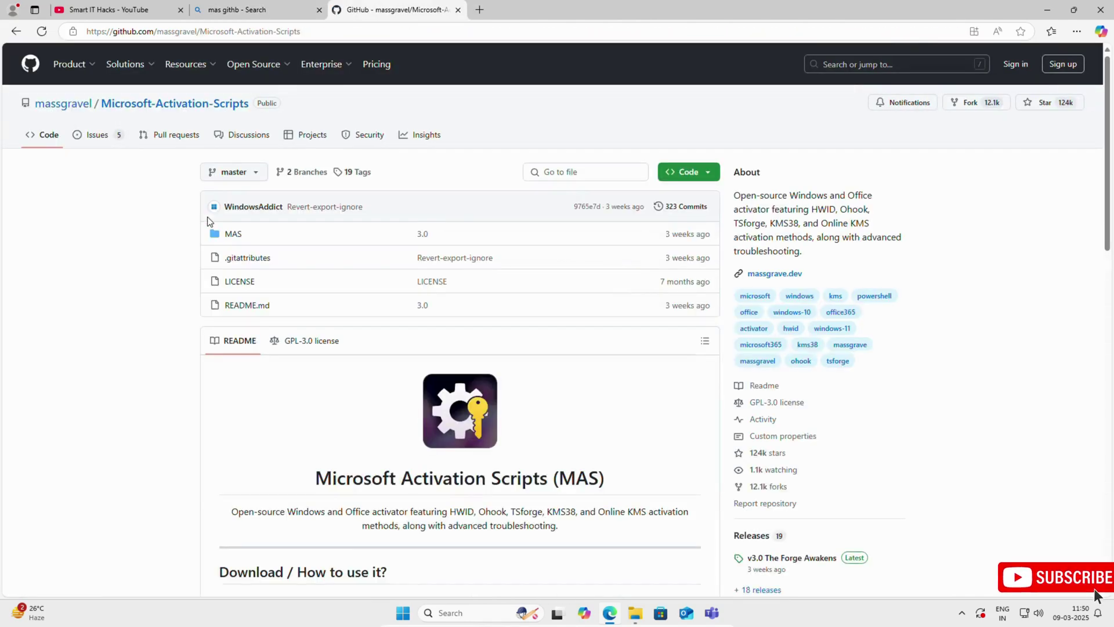
# - Download the Microsoft-Activation-Scripts repository as a ZIP file and show it in the Downloads folder
pyautogui.click(709, 173)
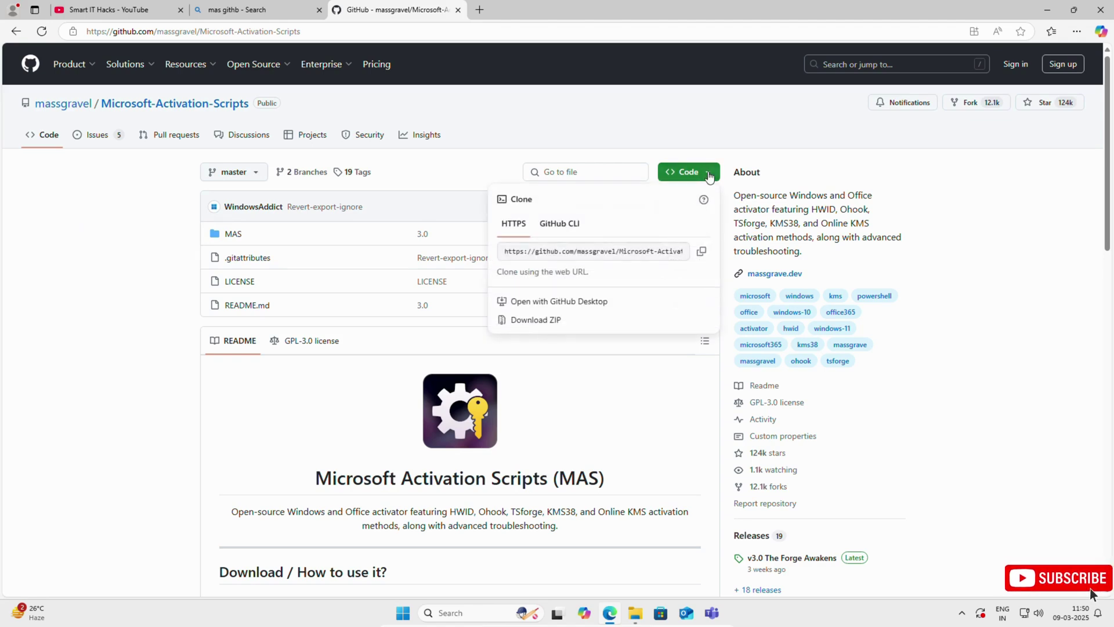
pyautogui.click(546, 321)
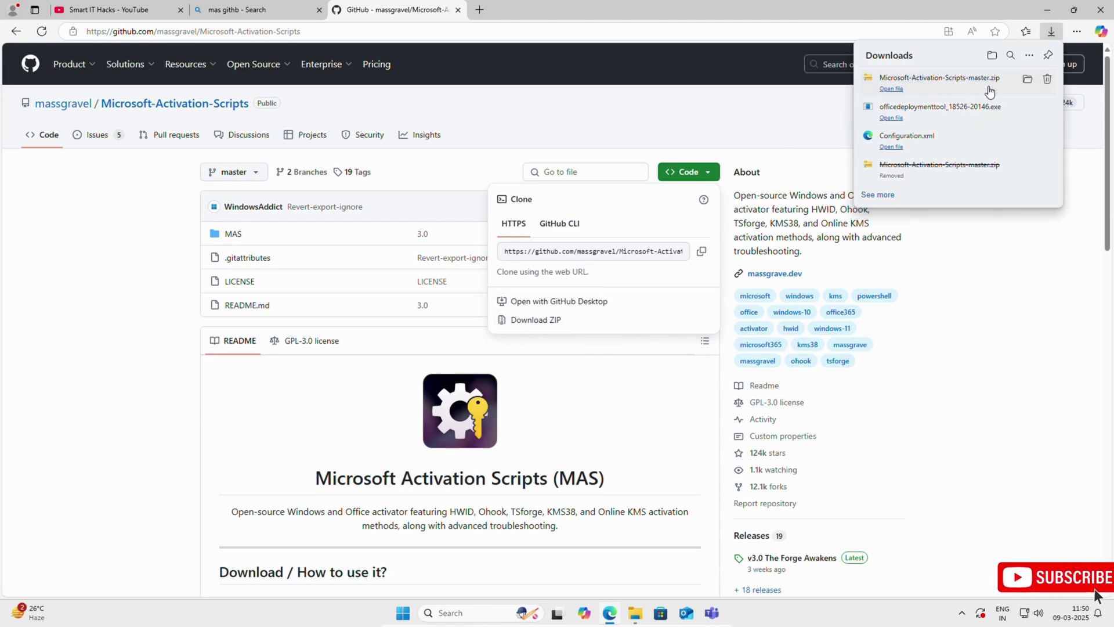
pyautogui.click(1028, 82)
# - Move the Microsoft-Activation-Scripts-master ZIP from Downloads to the desktop and minimize the open windows
pyautogui.click(1042, 13)
pyautogui.click(1040, 11)
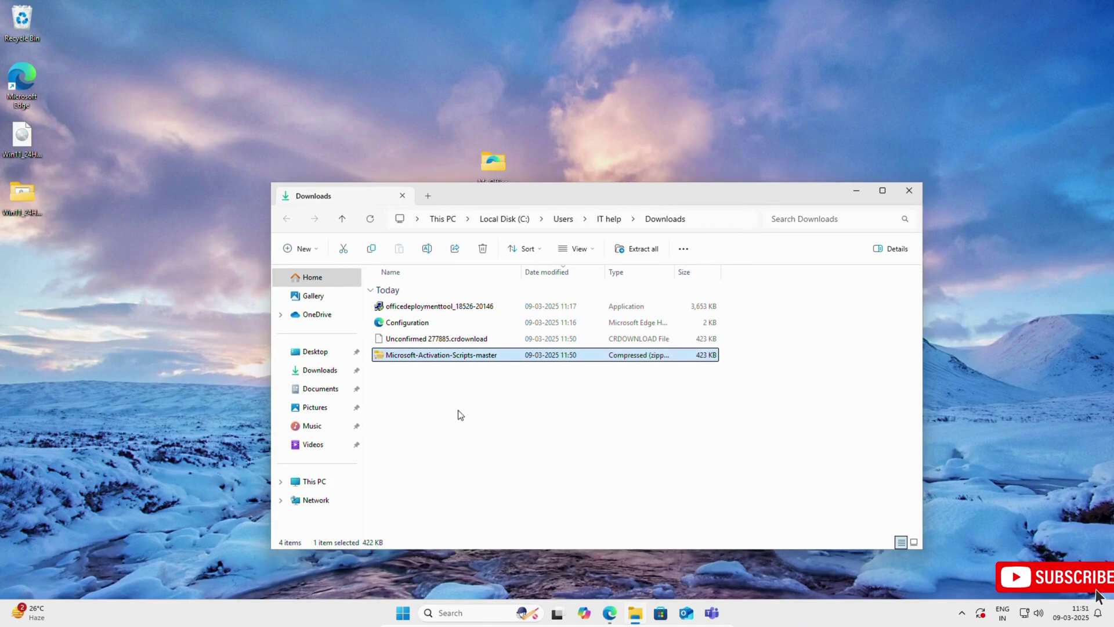
pyautogui.moveTo(451, 362); pyautogui.dragTo(187, 340)
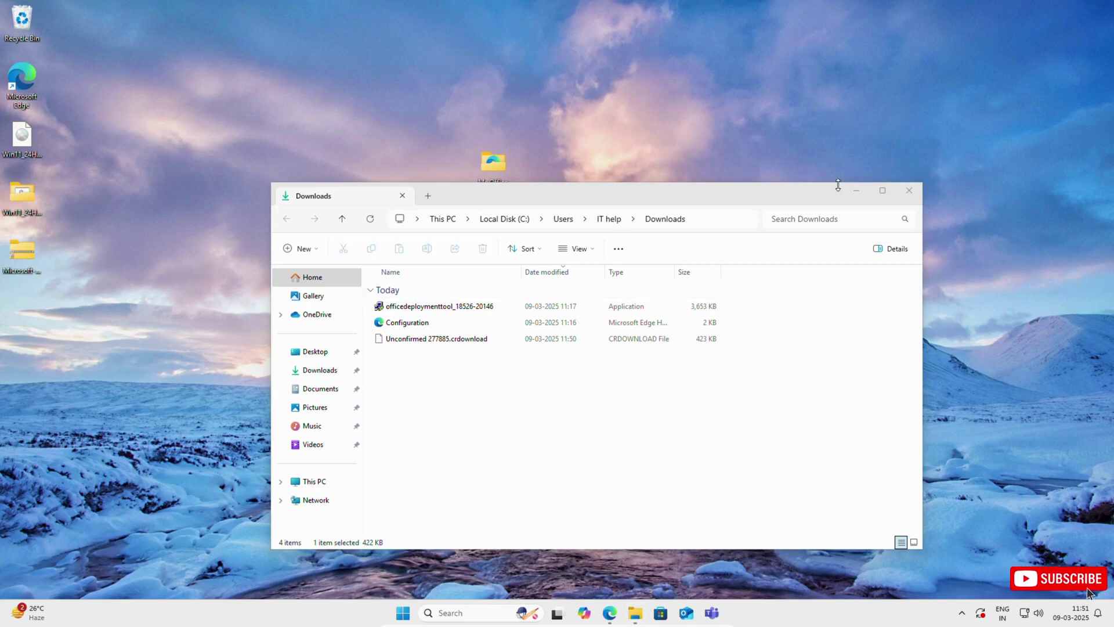
pyautogui.click(855, 191)
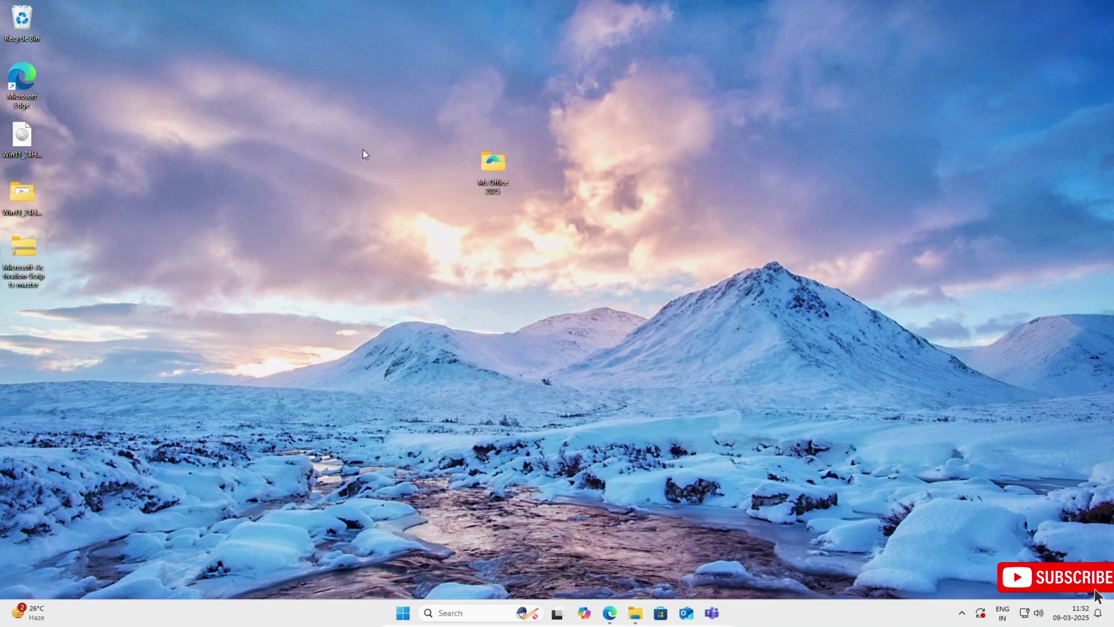
# - Extract the Microsoft-Activation-Scripts-master ZIP into a folder of the same name on the desktop
pyautogui.rightClick(18, 253)
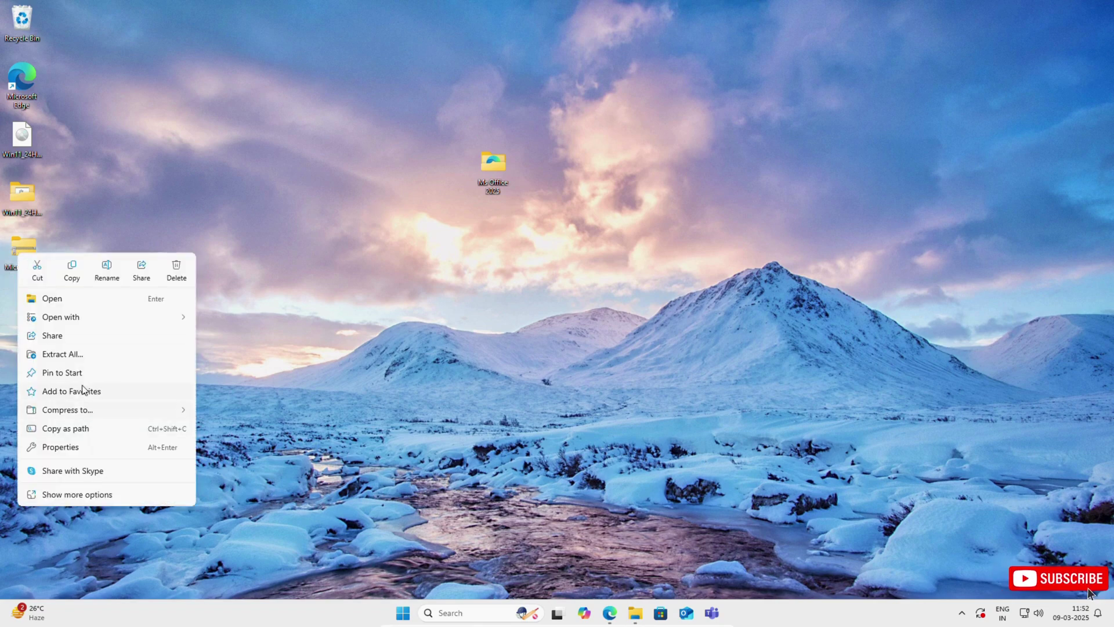
pyautogui.click(71, 355)
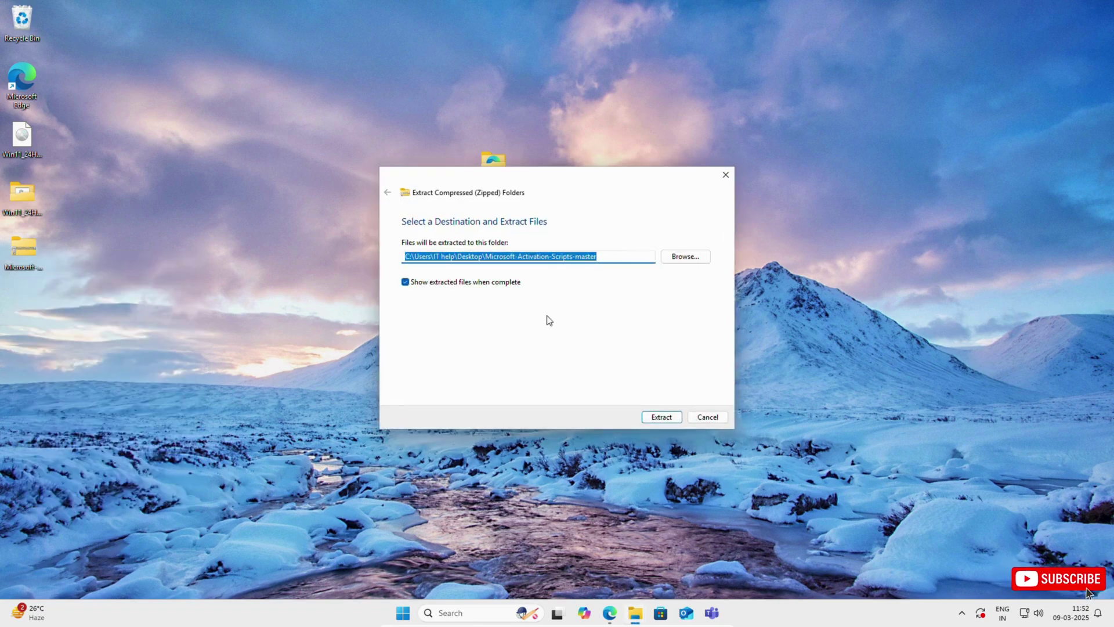
pyautogui.click(665, 416)
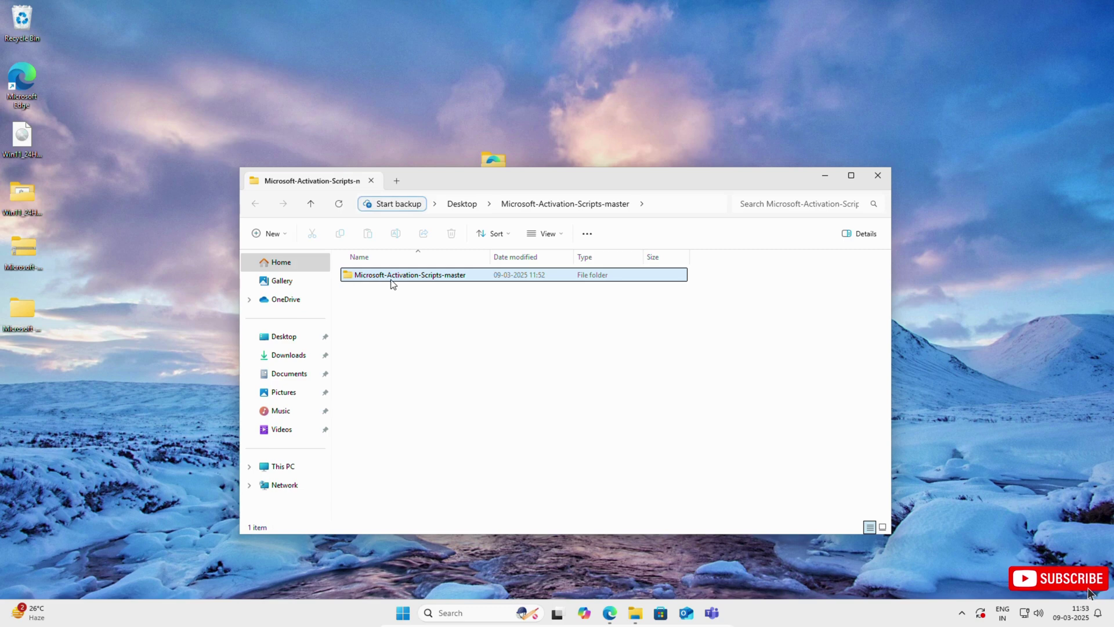
# - Run MAS_AIO from the extracted MAS > All-In-One-Version-KL folder, overriding the SmartScreen block and allowing administrator access
pyautogui.doubleClick(410, 276)
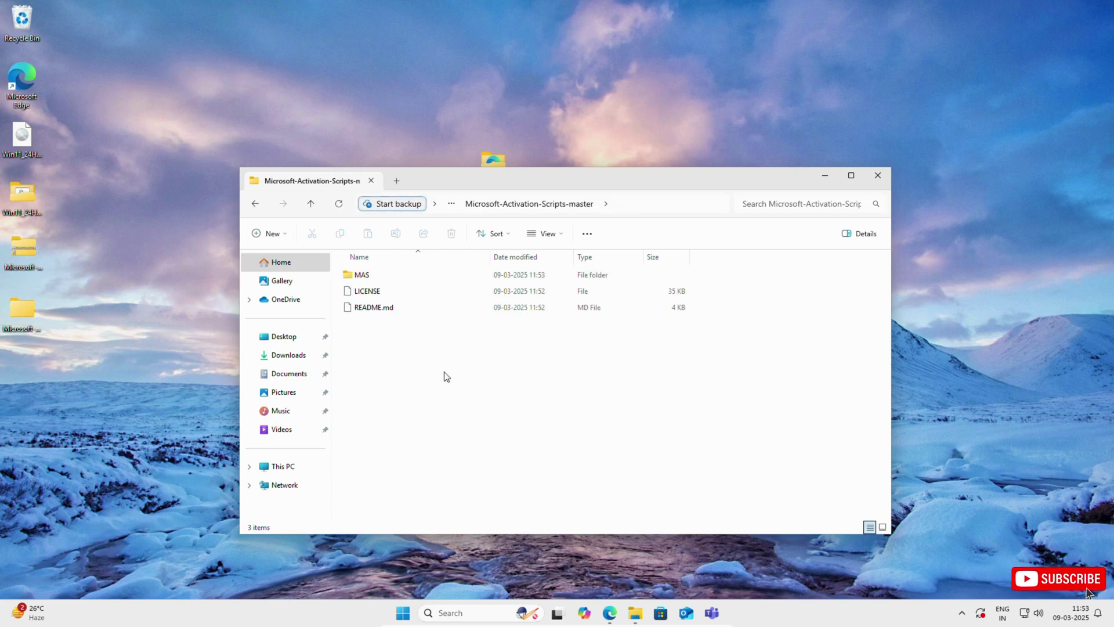
pyautogui.doubleClick(365, 276)
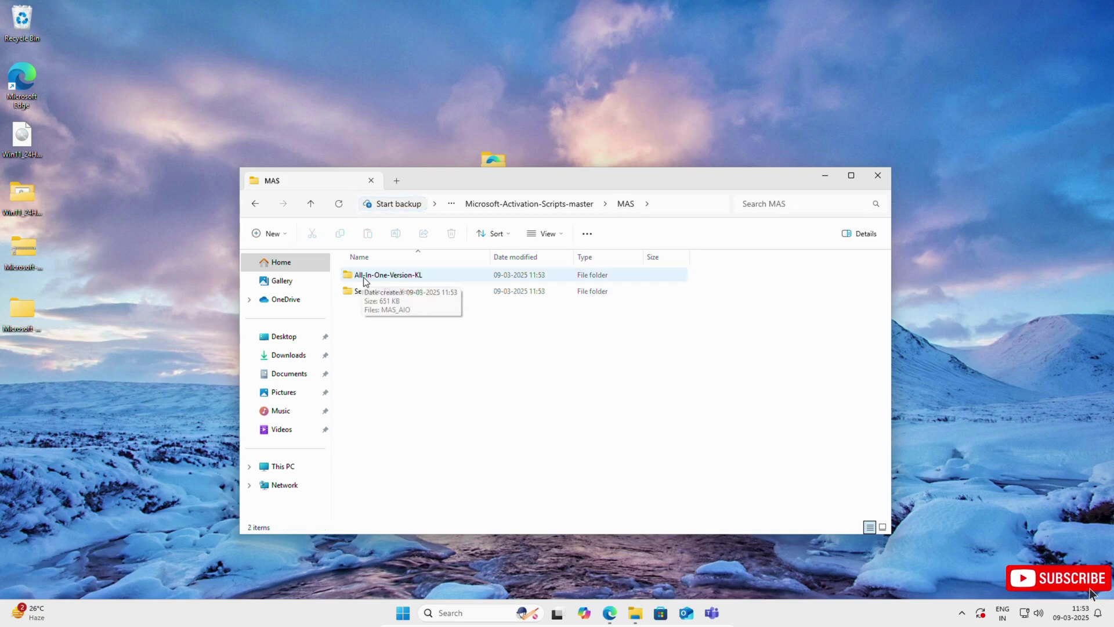
pyautogui.doubleClick(392, 277)
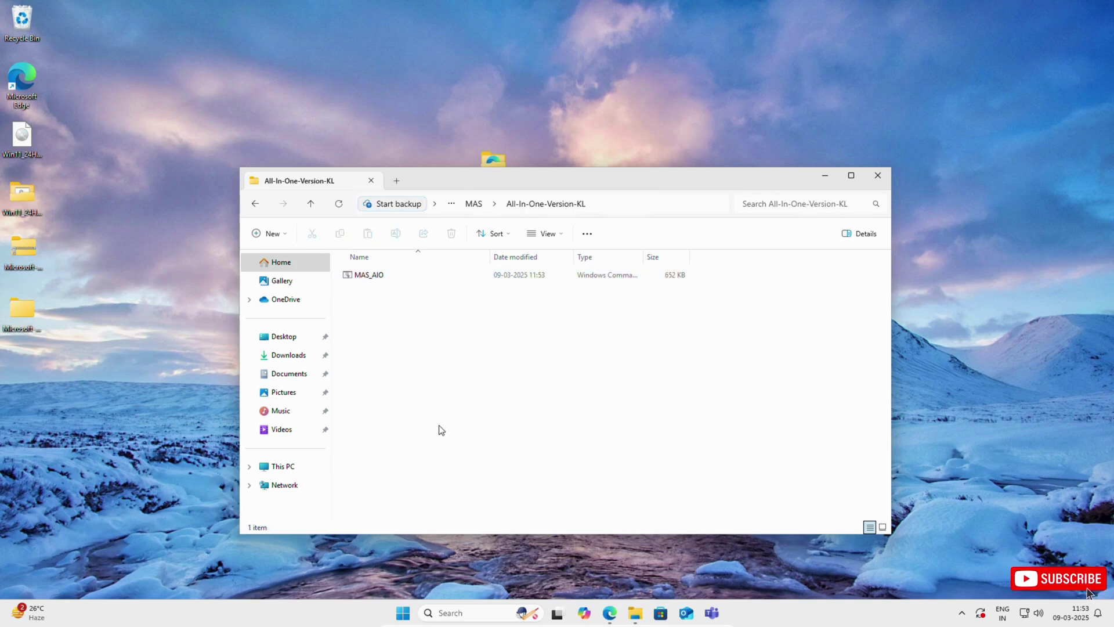
pyautogui.doubleClick(369, 277)
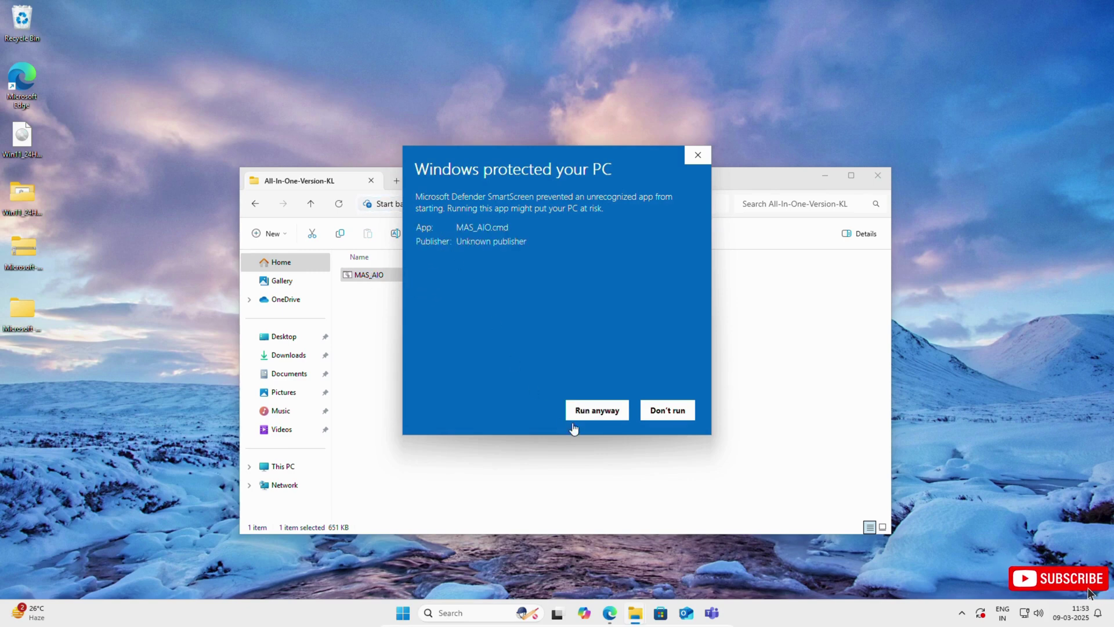
pyautogui.click(602, 411)
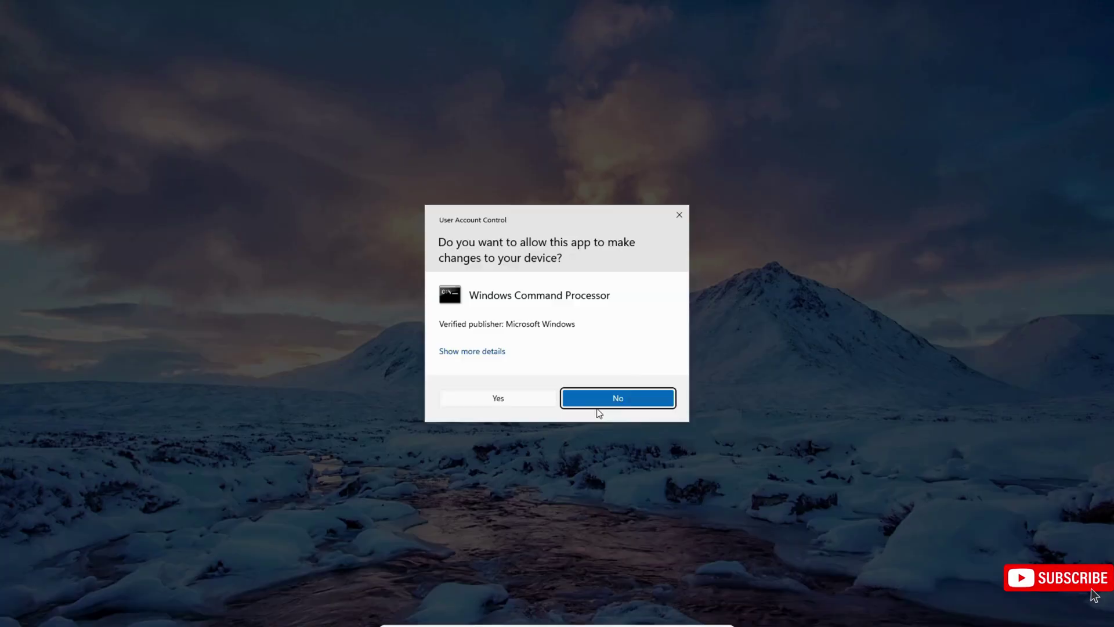
pyautogui.click(493, 398)
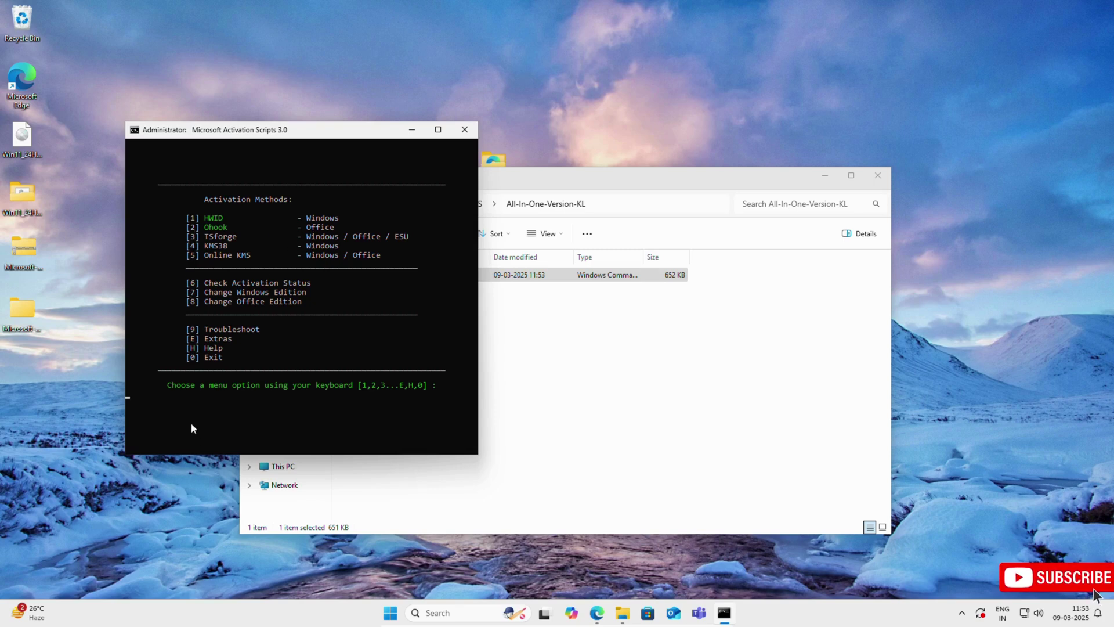
# - Install the Ohook Office activation, then exit Microsoft Activation Scripts and close the All-In-One-Version-KL folder
pyautogui.press('2')
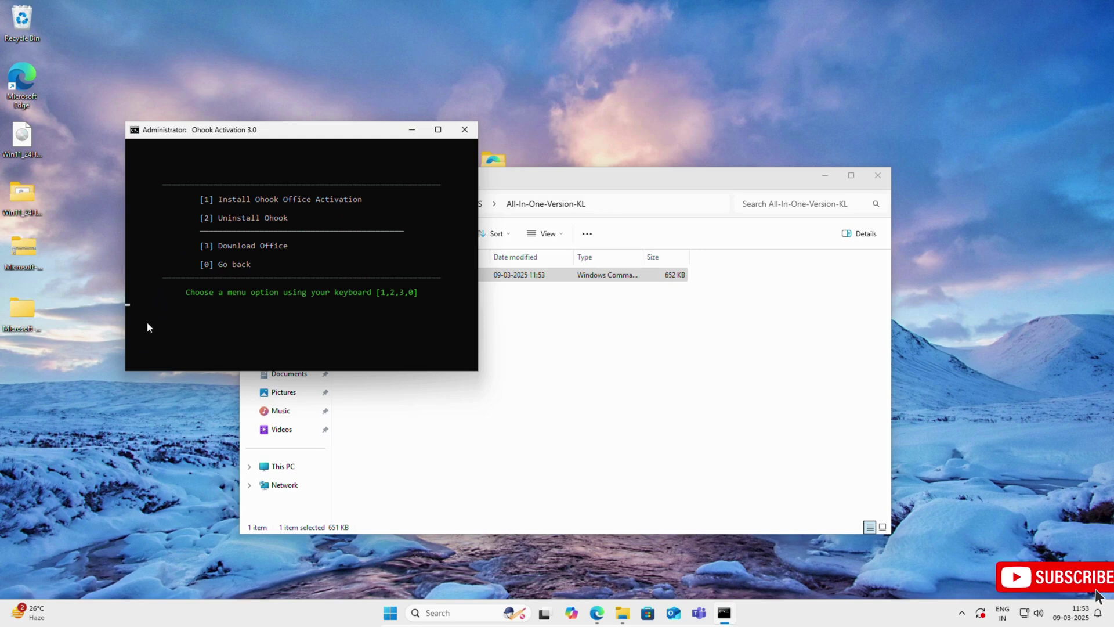
pyautogui.press('1')
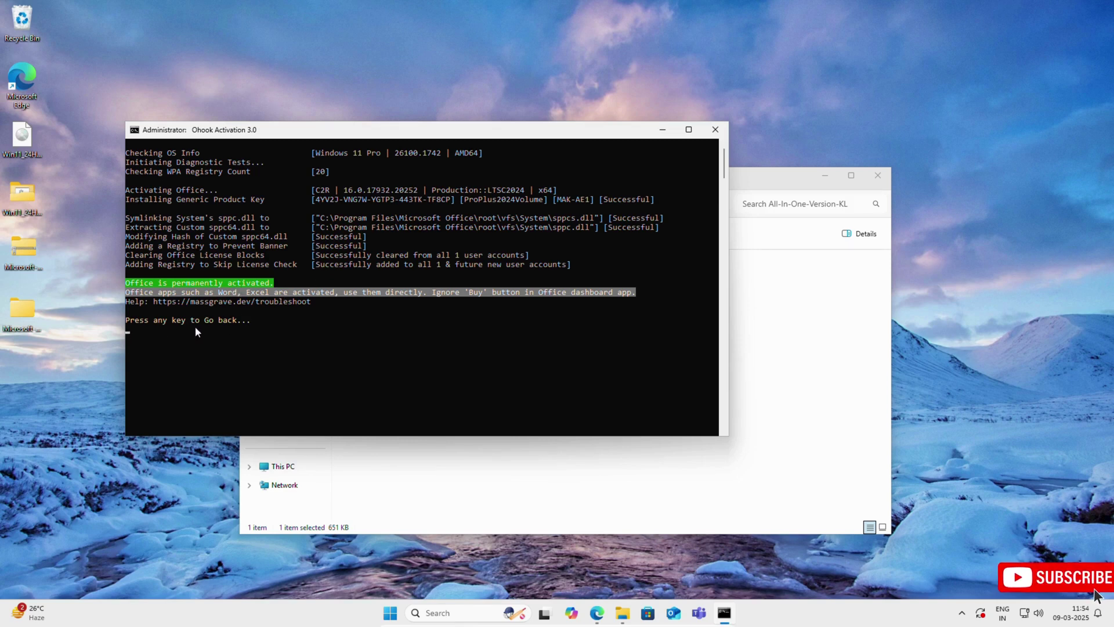
pyautogui.press('Return')
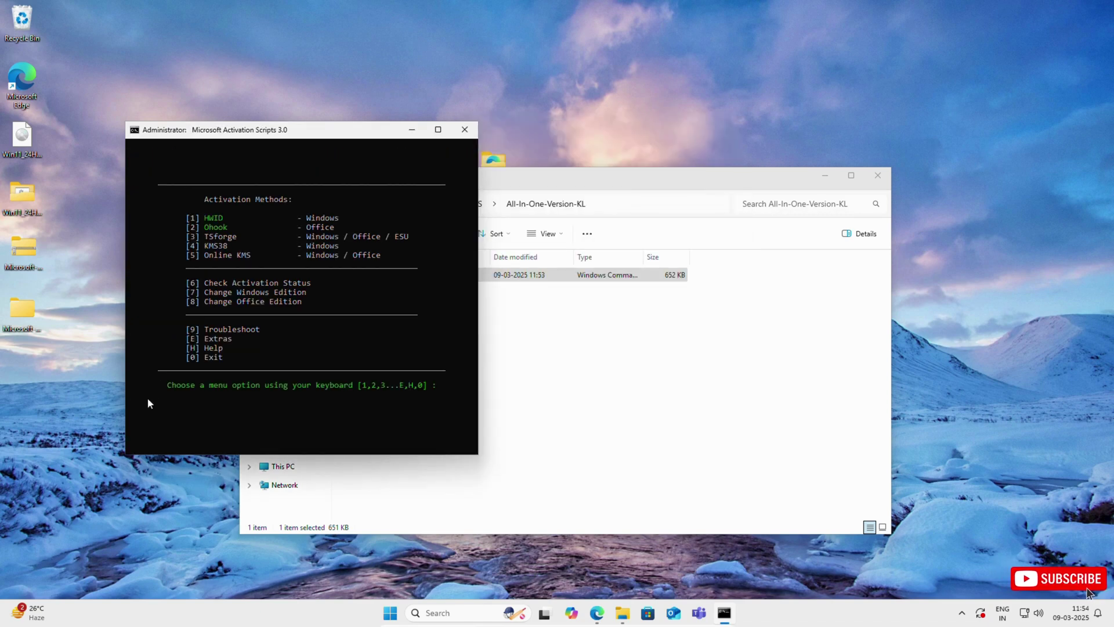
pyautogui.press('0')
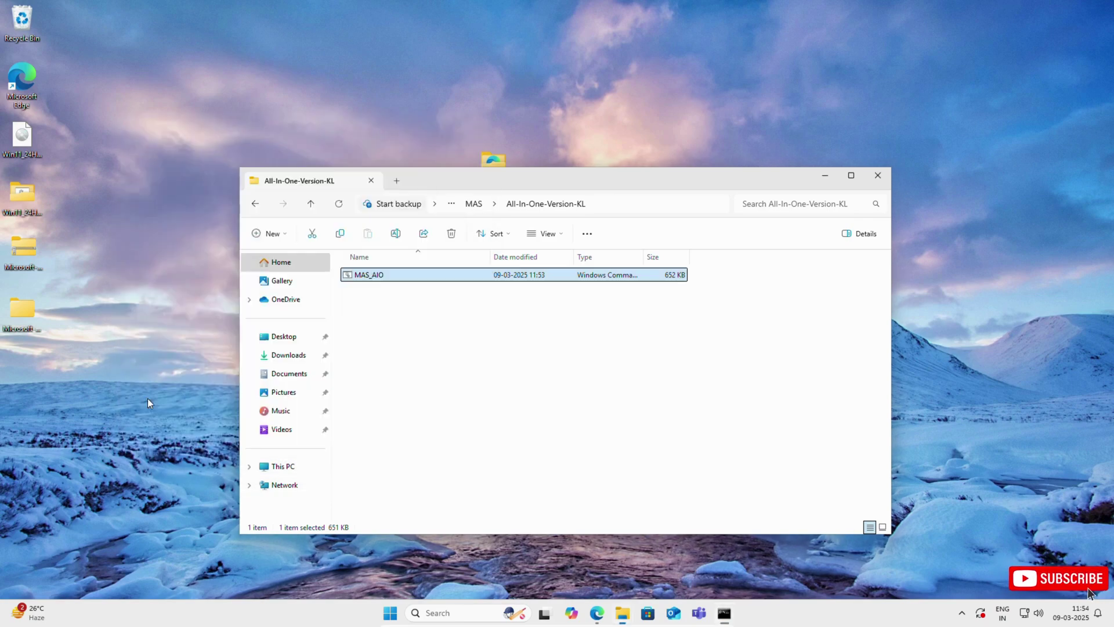
pyautogui.click(878, 176)
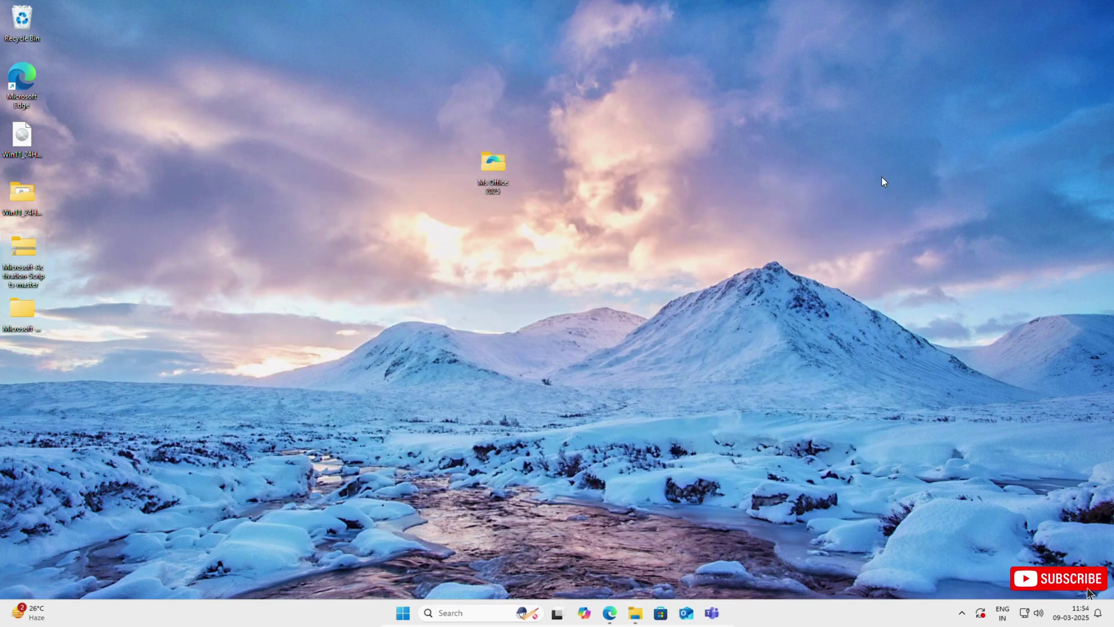
# - Switch to Word, accept the Office license agreement and start a blank document
pyautogui.click(454, 614)
pyautogui.write('w')
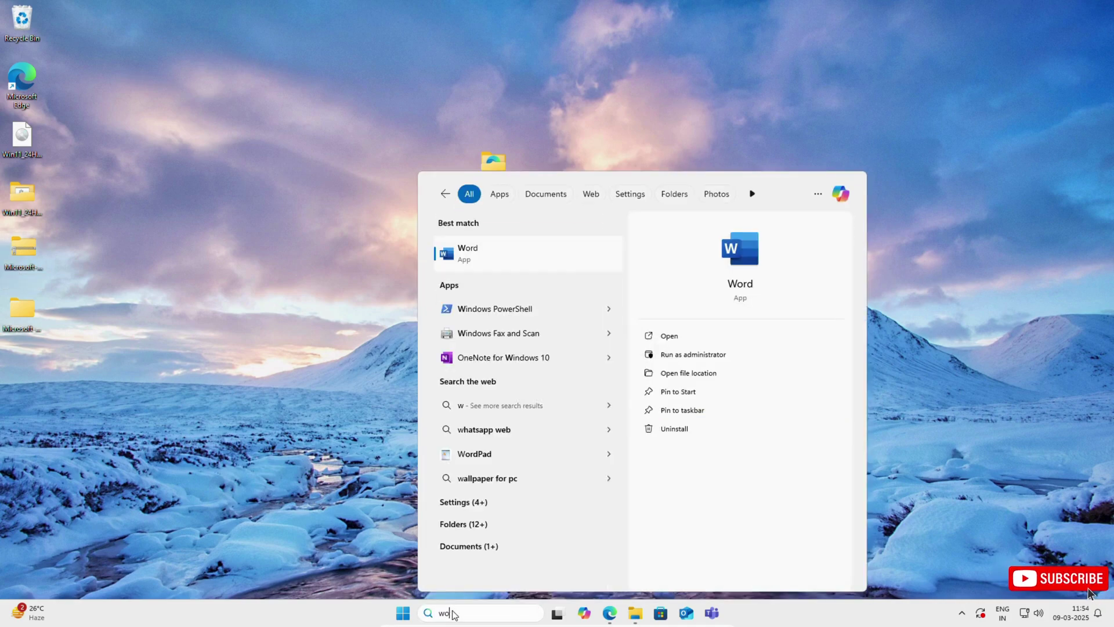
pyautogui.write('o')
pyautogui.click(493, 251)
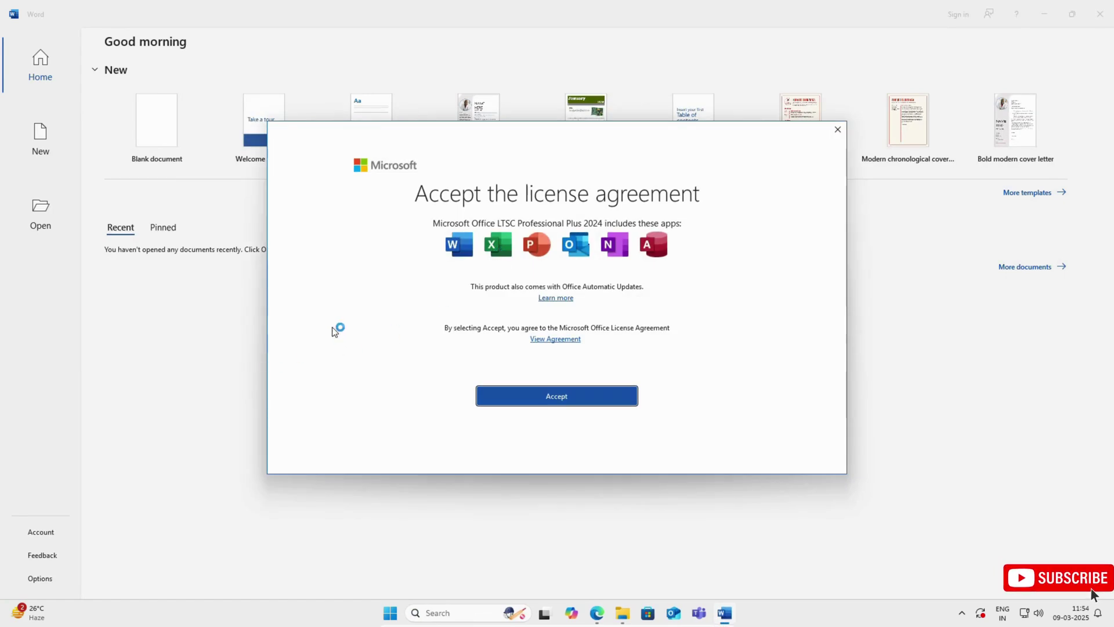
pyautogui.click(567, 400)
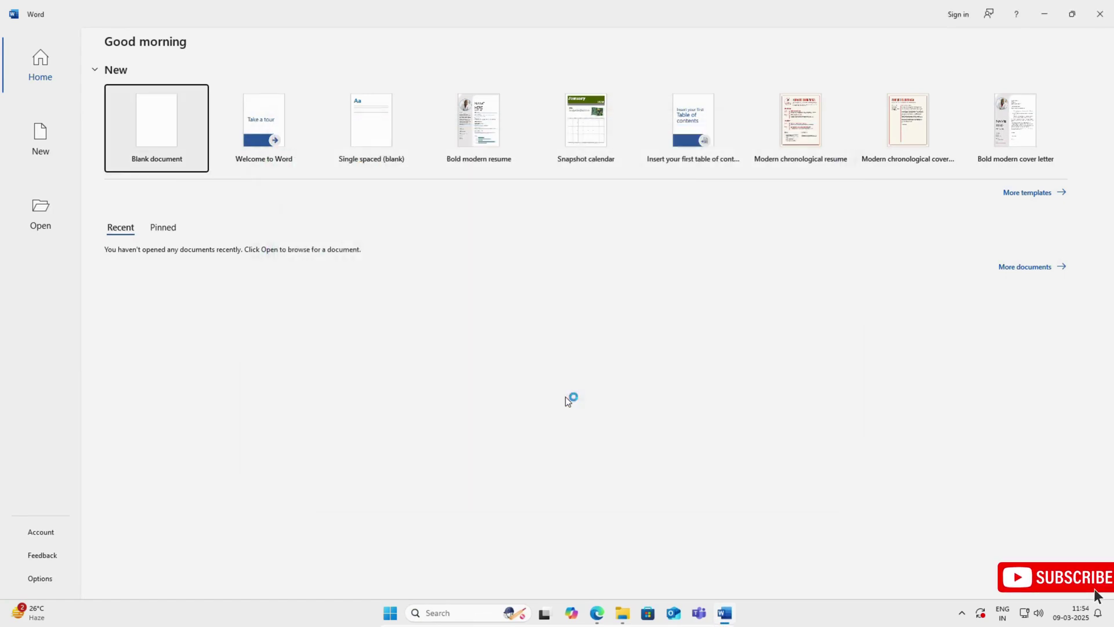
pyautogui.click(161, 139)
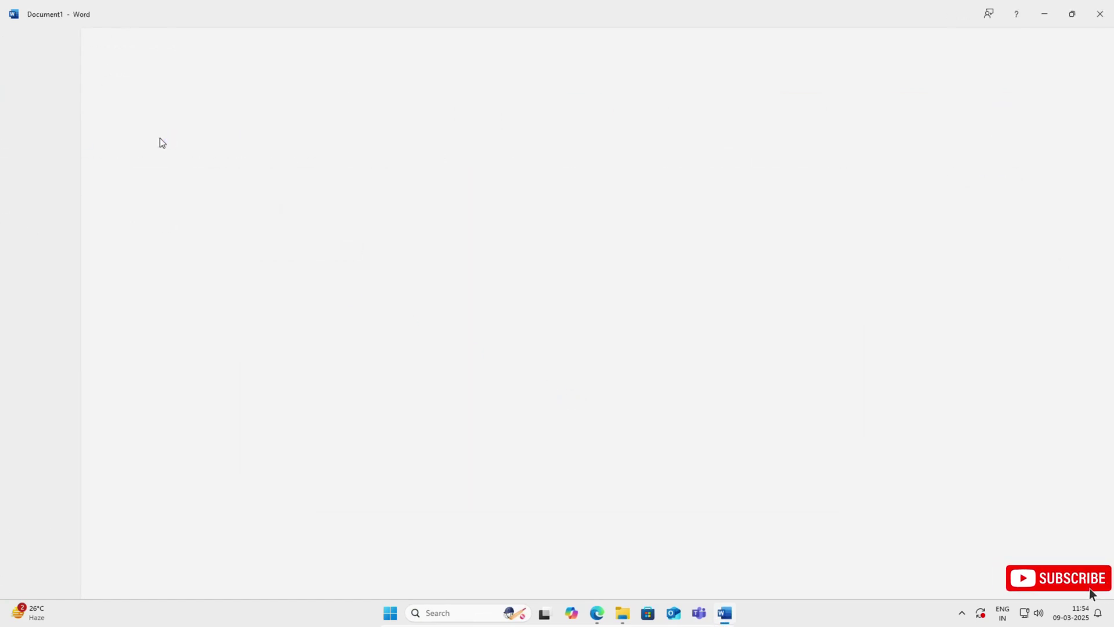
pyautogui.click(771, 440)
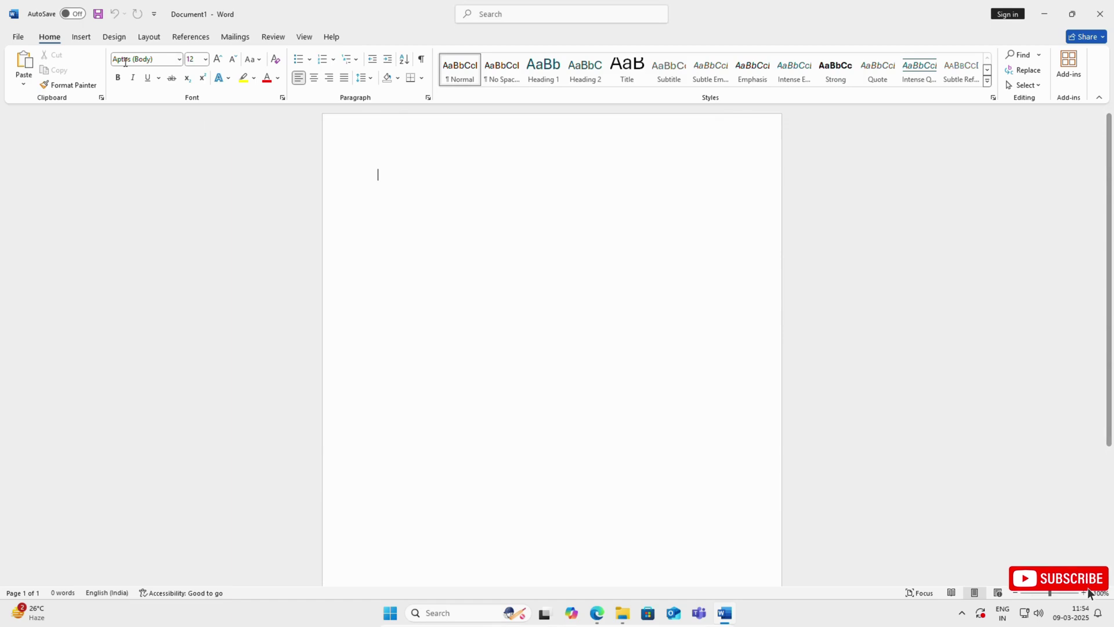
# - Look through Word's Design, Layout and References commands, check the product activation status on the Account page, and close Word
pyautogui.click(114, 37)
pyautogui.click(145, 39)
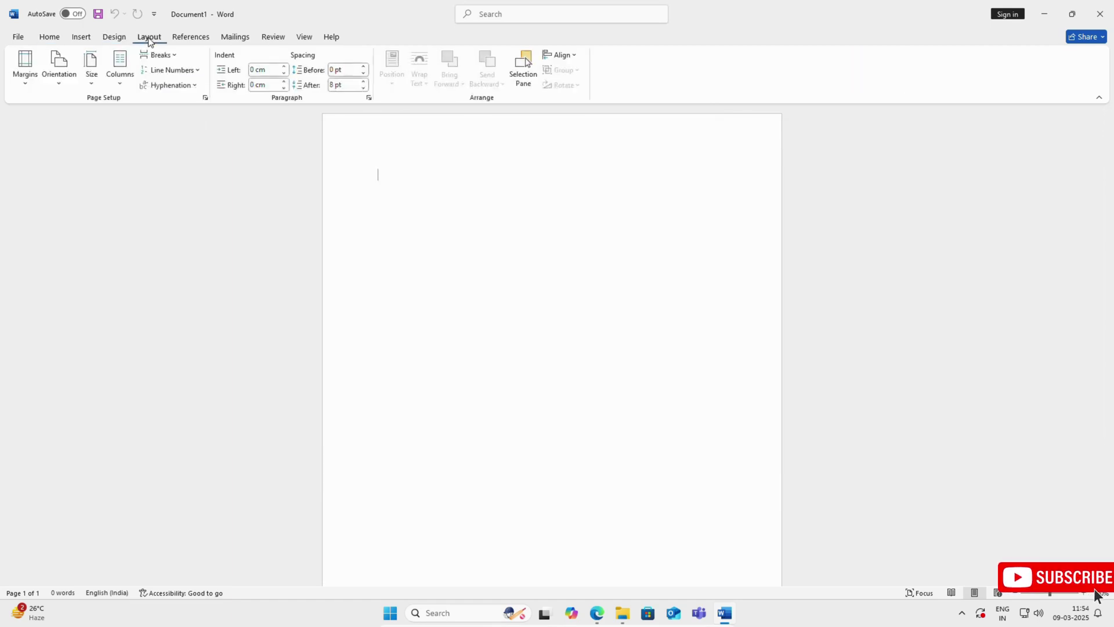
pyautogui.click(177, 37)
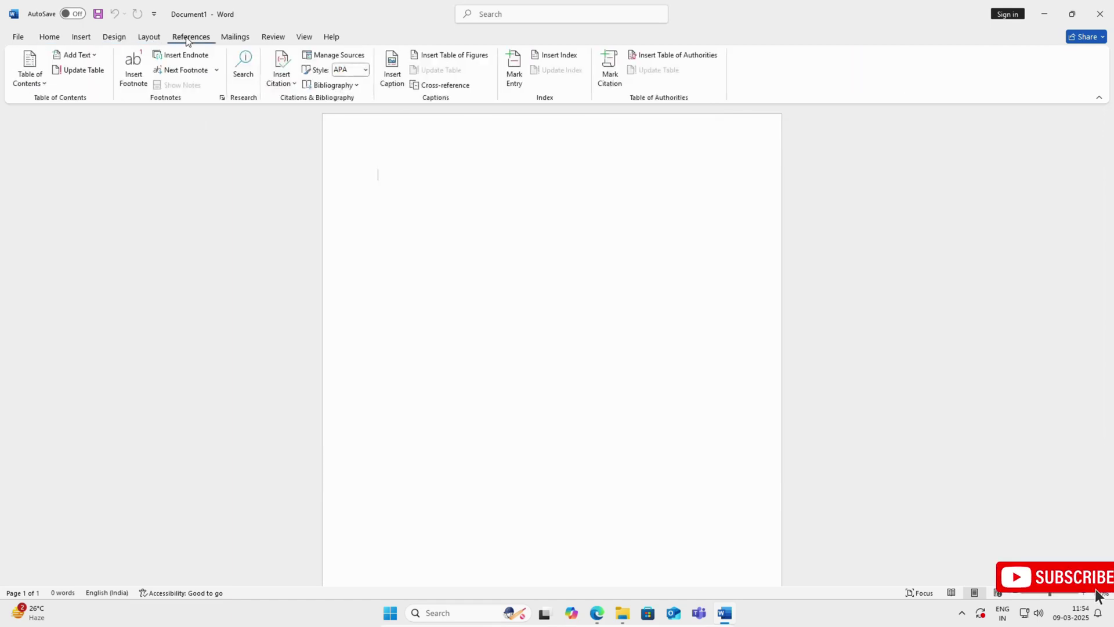
pyautogui.click(18, 37)
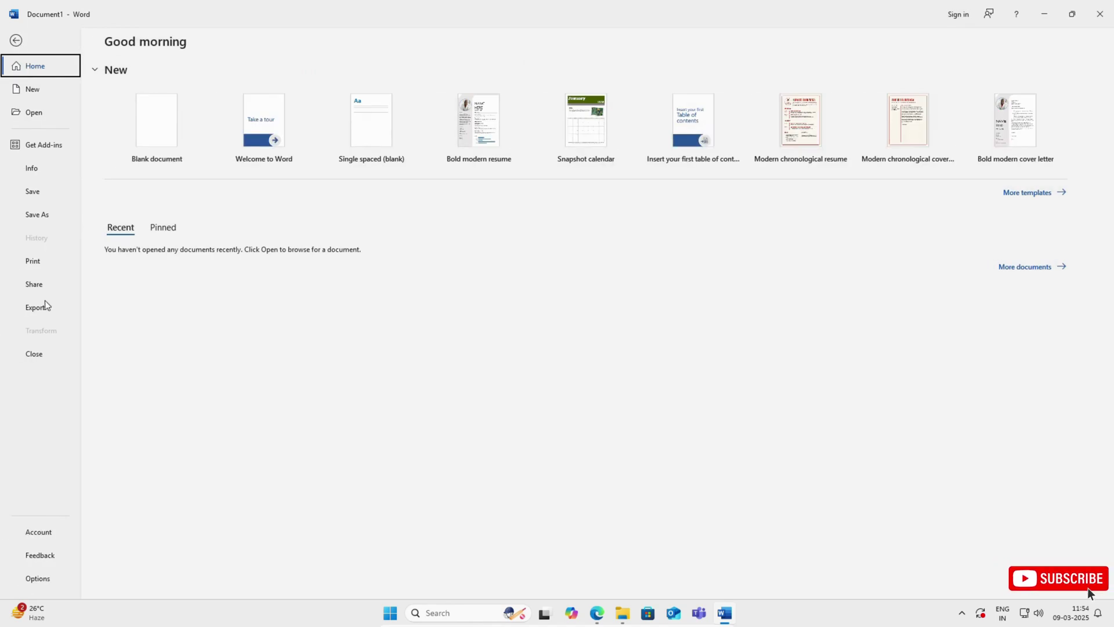
pyautogui.click(45, 533)
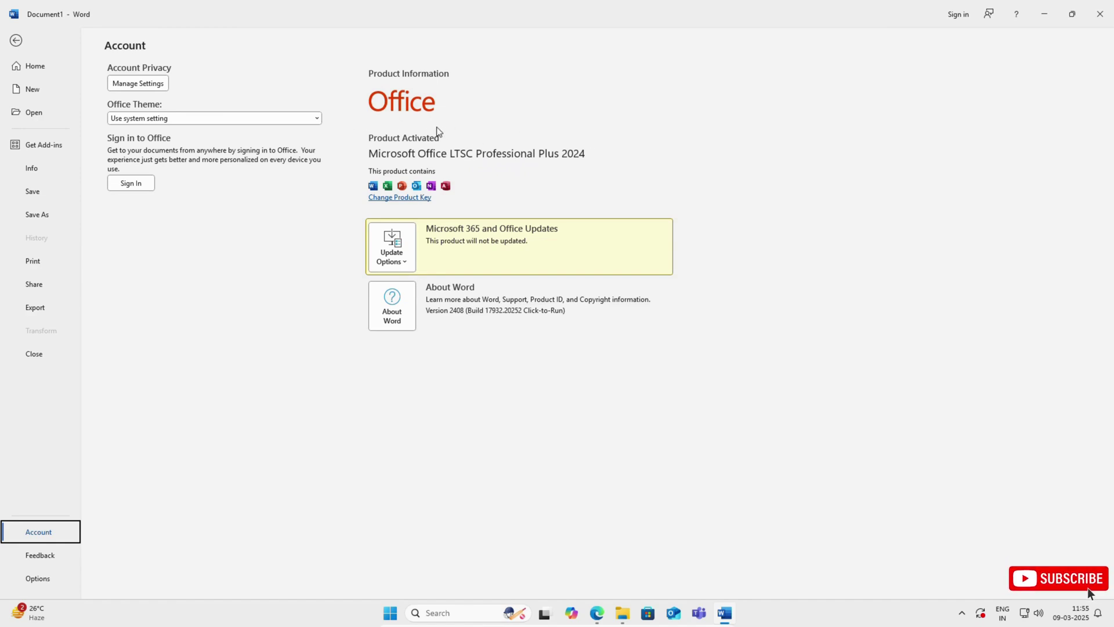
pyautogui.click(1100, 14)
# - Switch to Excel, start a blank workbook and check the product activation status on the Account page
pyautogui.click(483, 614)
pyautogui.write('excel')
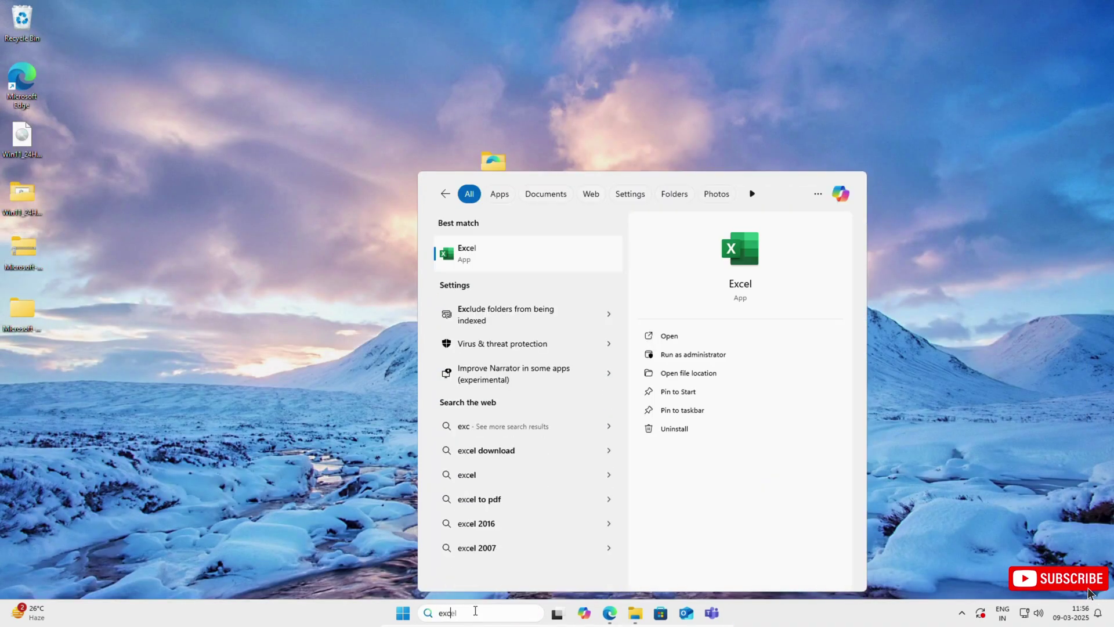
pyautogui.click(503, 266)
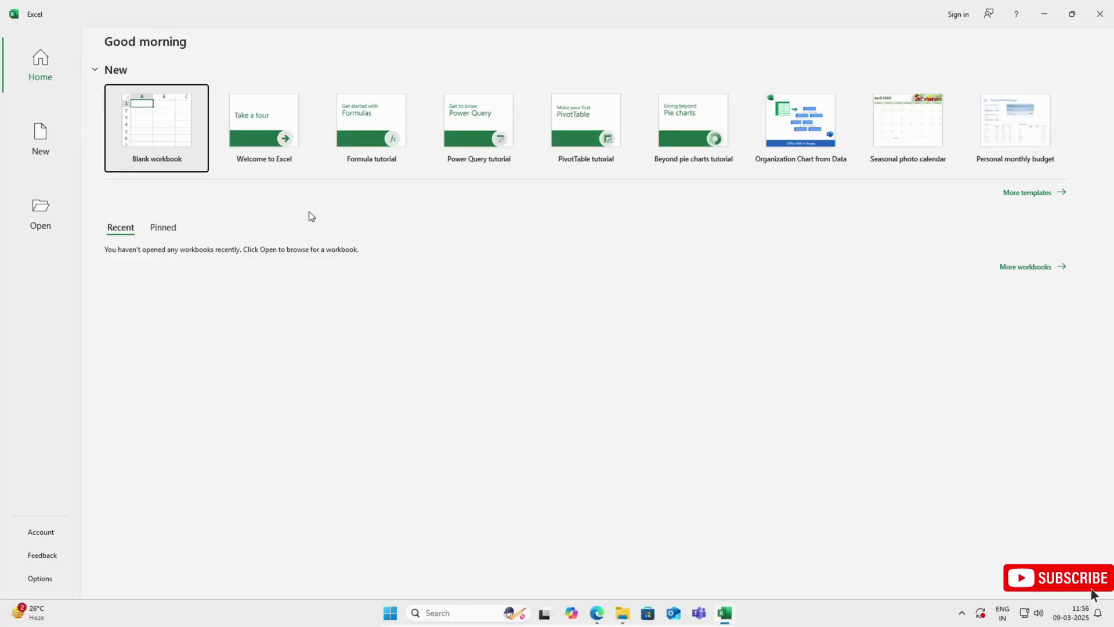
pyautogui.click(164, 141)
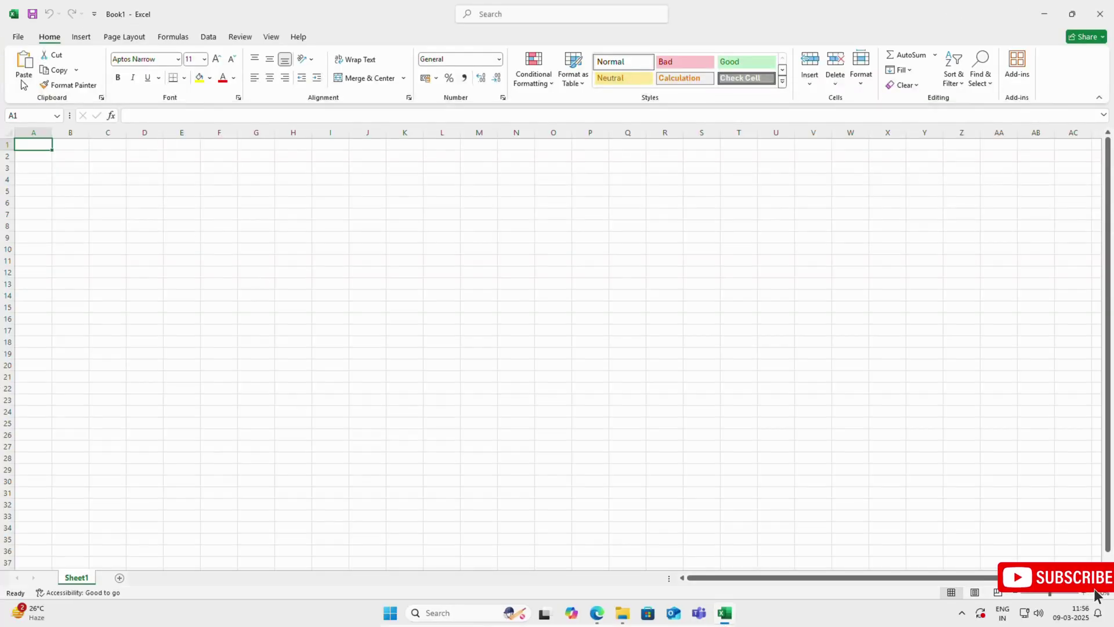
pyautogui.hotkey('alt', 'f')
pyautogui.click(41, 531)
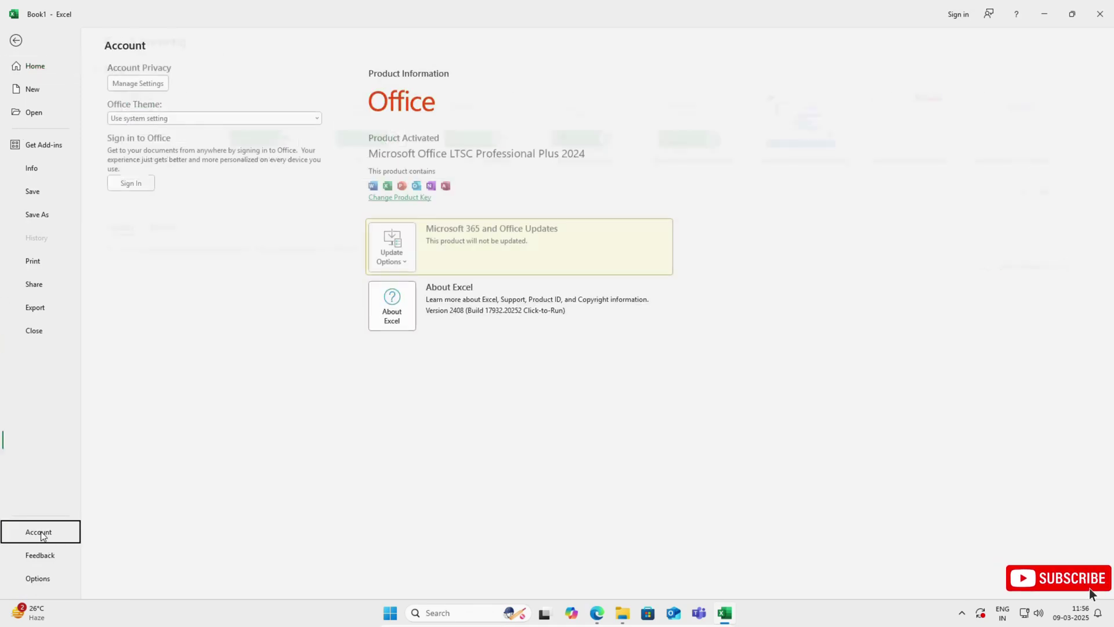